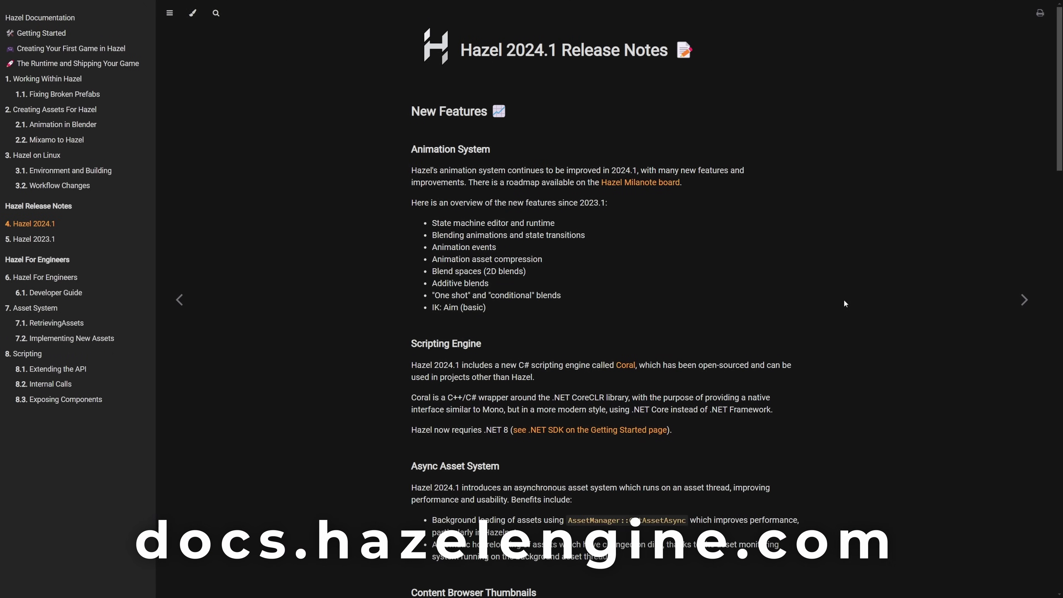
# - Scroll the Hazel 2024.1 release notes down through New Features to Content Browser Thumbnails
pyautogui.scroll(-10, 923, 228)
pyautogui.scroll(-8, 920, 242)
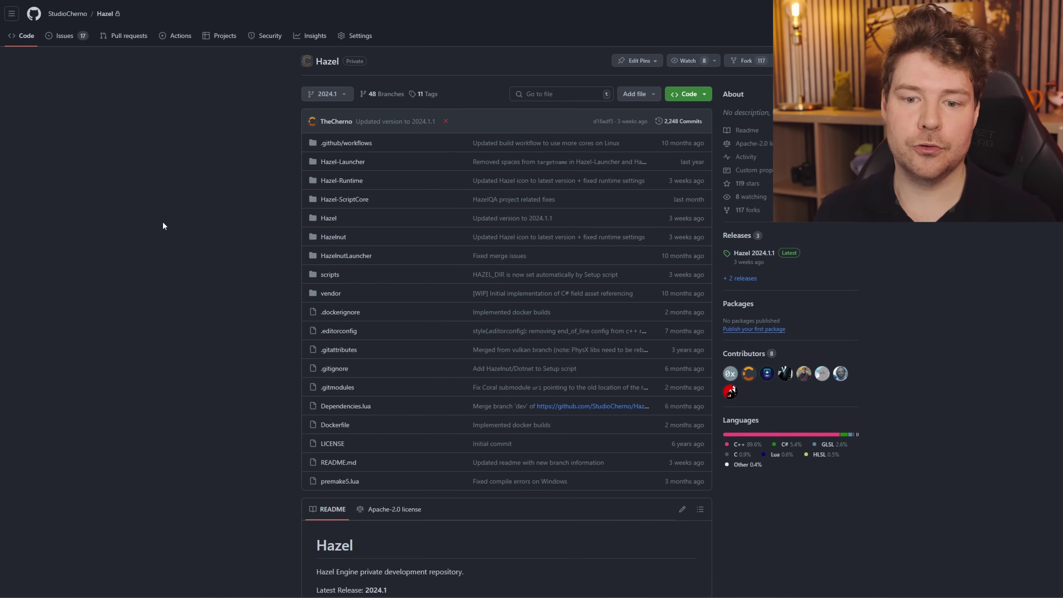
pyautogui.scroll(-5, 157, 224)
pyautogui.scroll(5, 151, 252)
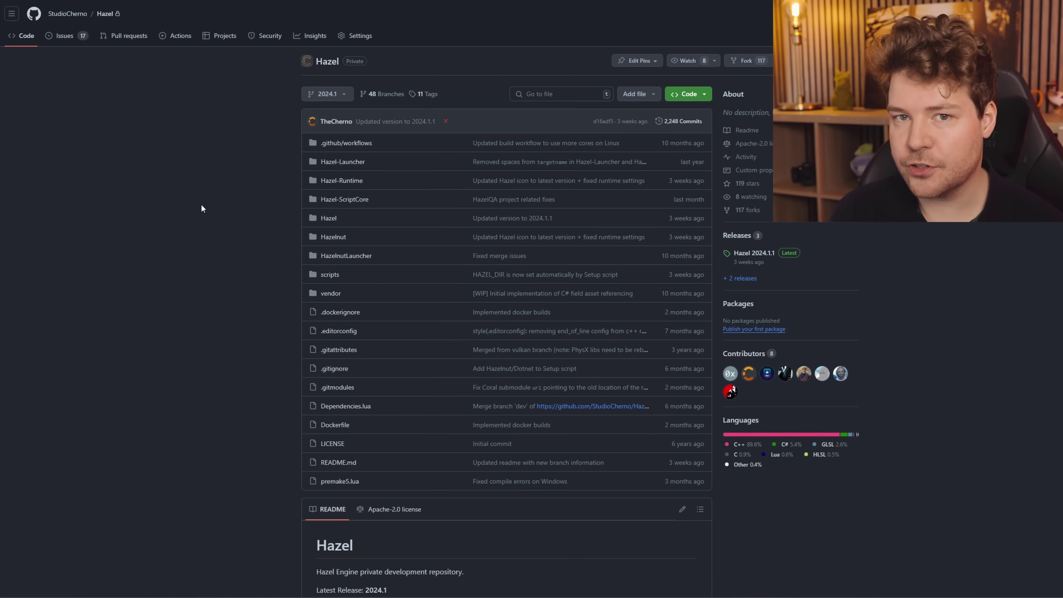
pyautogui.hotkey('ctrl', '+')
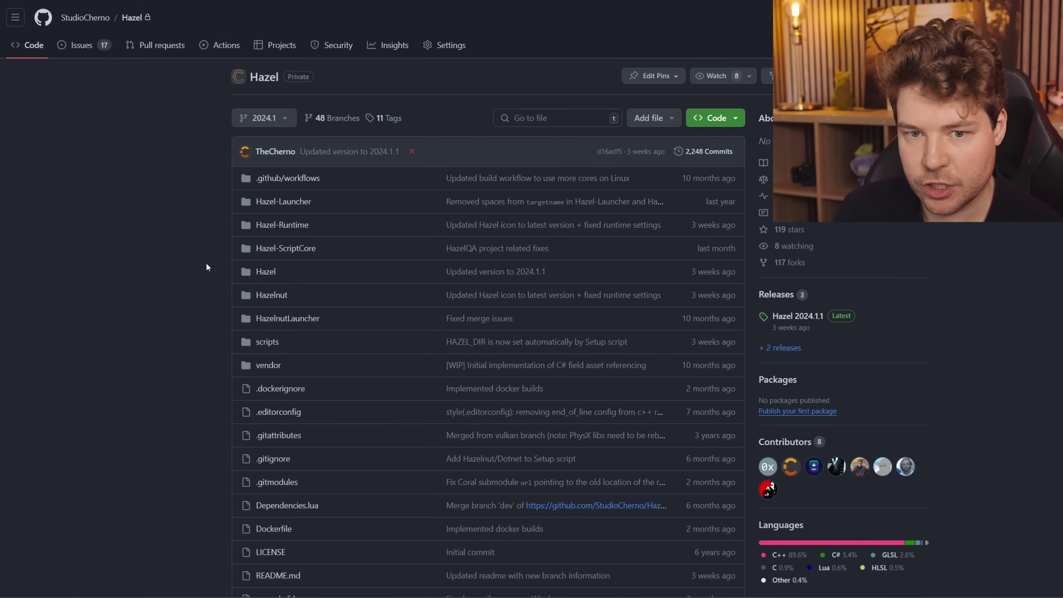
pyautogui.click(267, 121)
pyautogui.write('master')
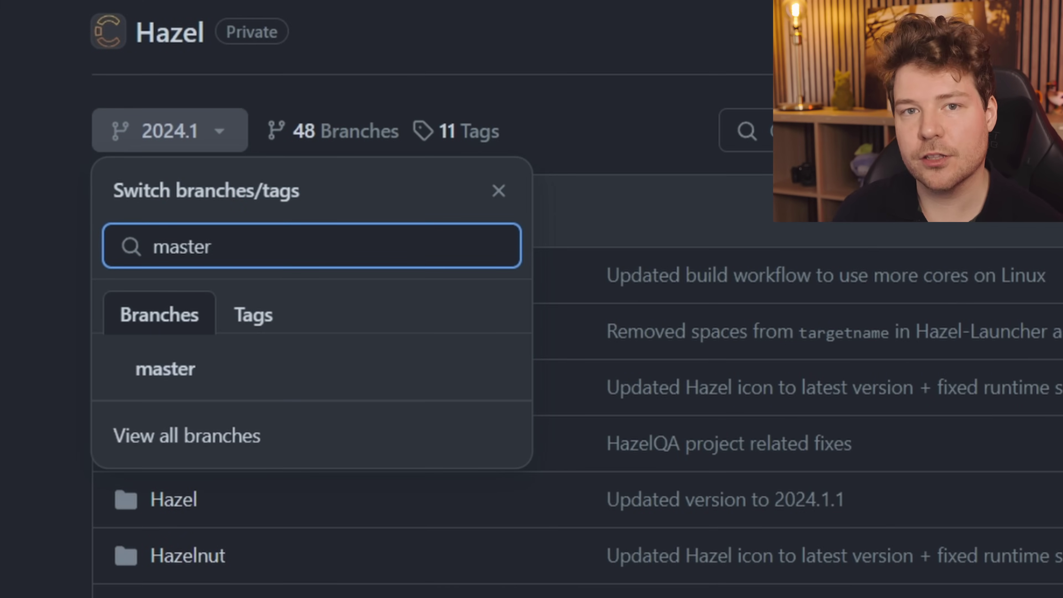
pyautogui.press('Escape')
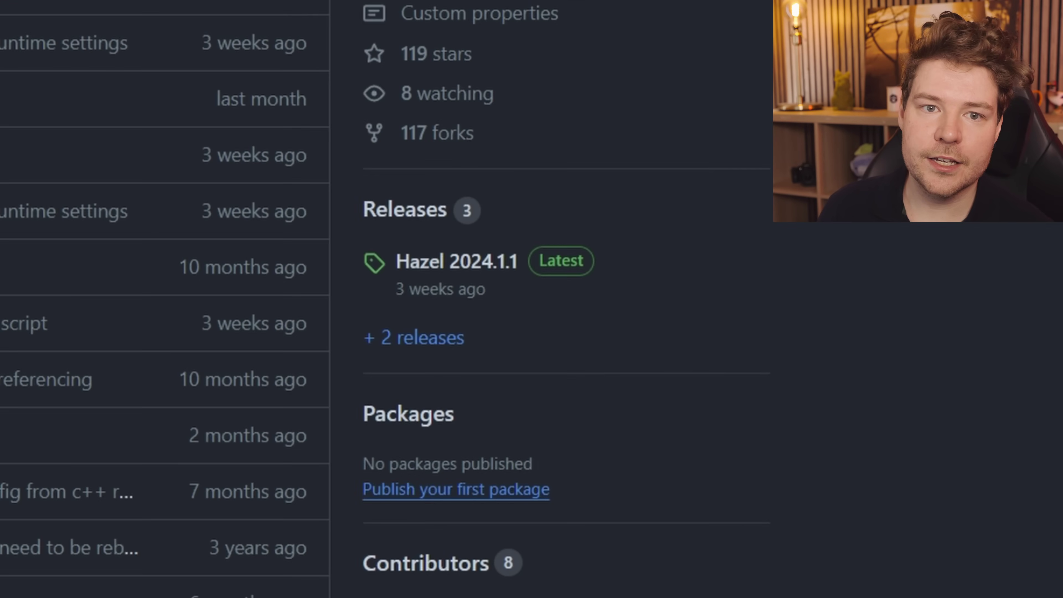
pyautogui.click(404, 209)
pyautogui.scroll(-10, 408, 209)
pyautogui.scroll(8, 483, 267)
pyautogui.scroll(-2, 447, 140)
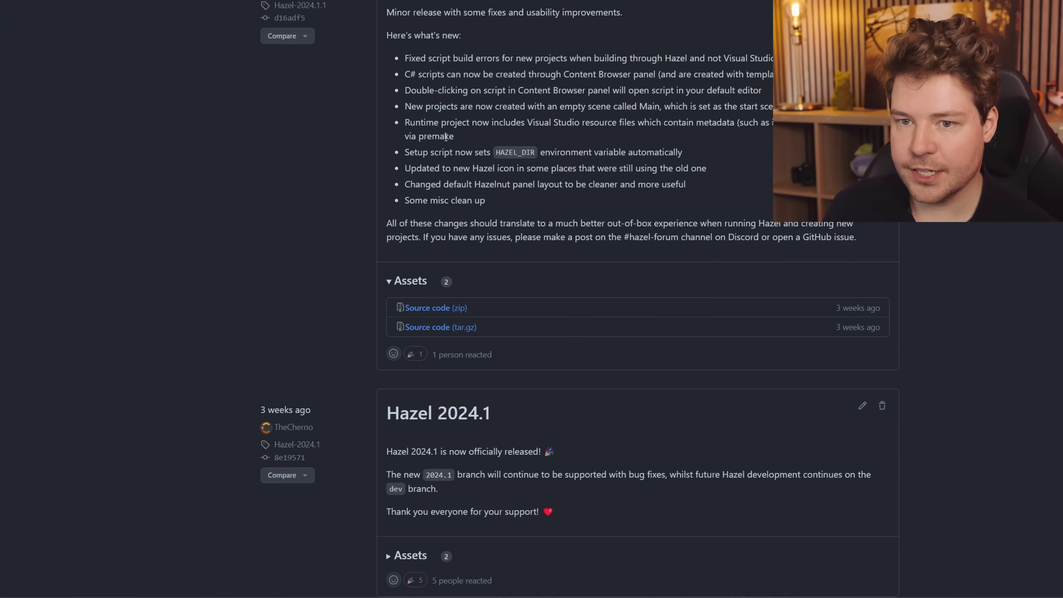
pyautogui.scroll(4, 447, 140)
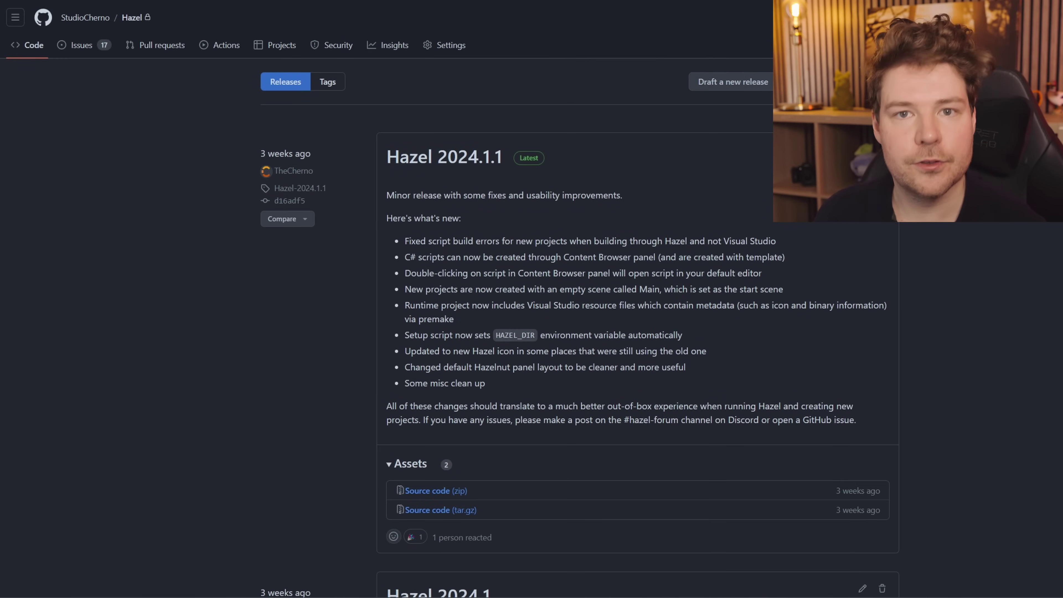
pyautogui.hotkey('alt', 'Left')
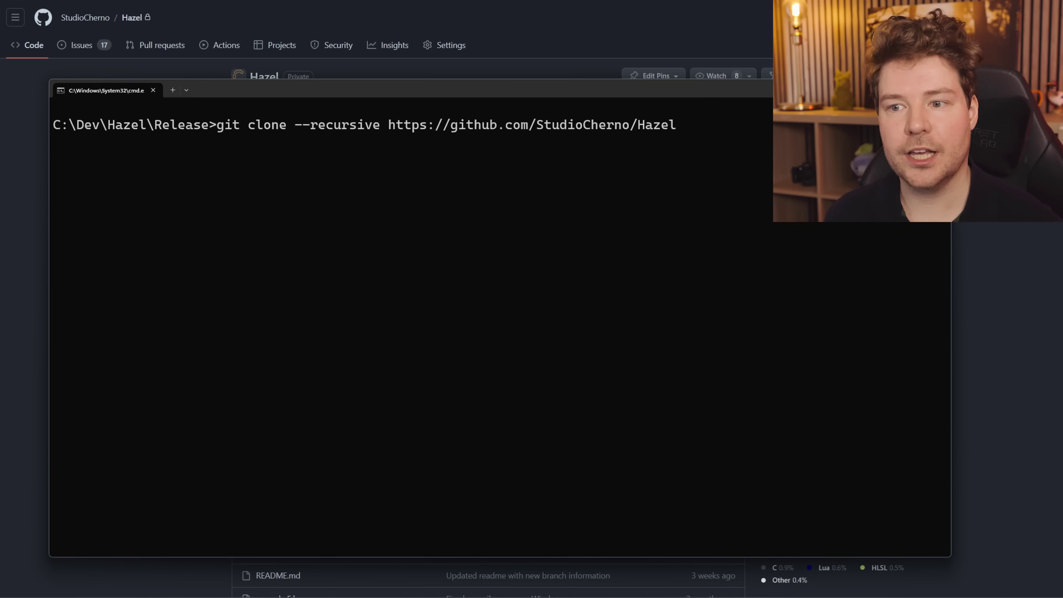
# - Move the Command Prompt window down to uncover the Hazel repository page
pyautogui.moveTo(422, 90); pyautogui.dragTo(429, 167)
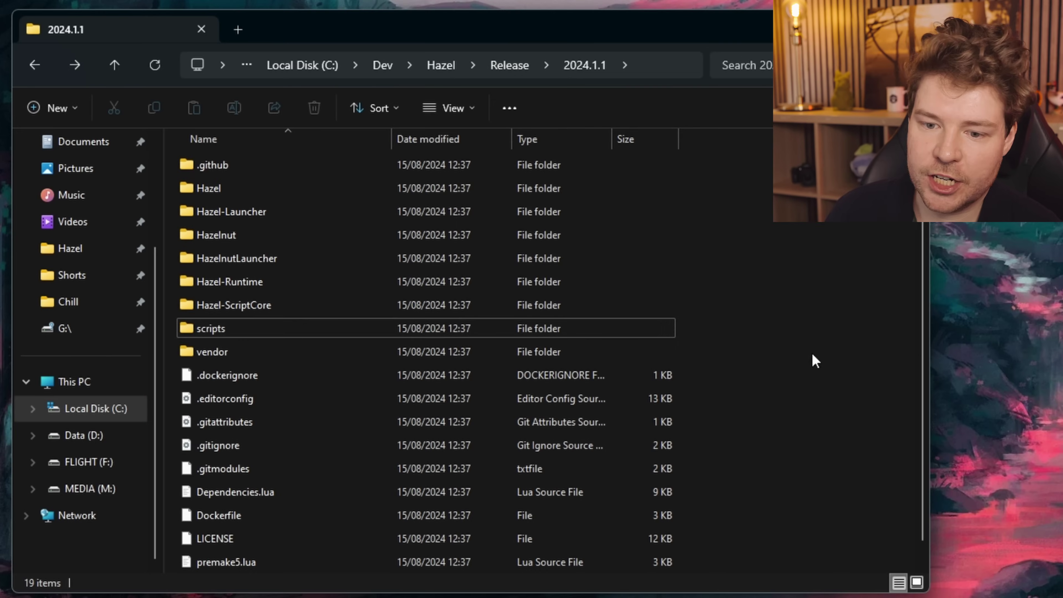
# - Run Setup.bat from the scripts folder, then open the generated Hazel.sln solution
pyautogui.scroll(-1, 576, 550)
pyautogui.scroll(1, 552, 469)
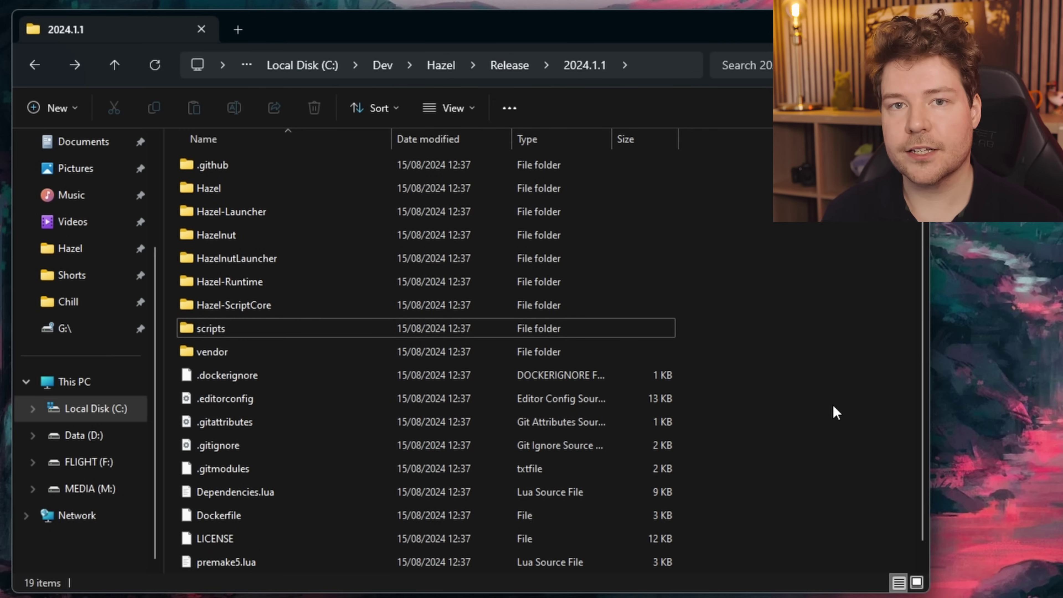
pyautogui.scroll(-1, 781, 403)
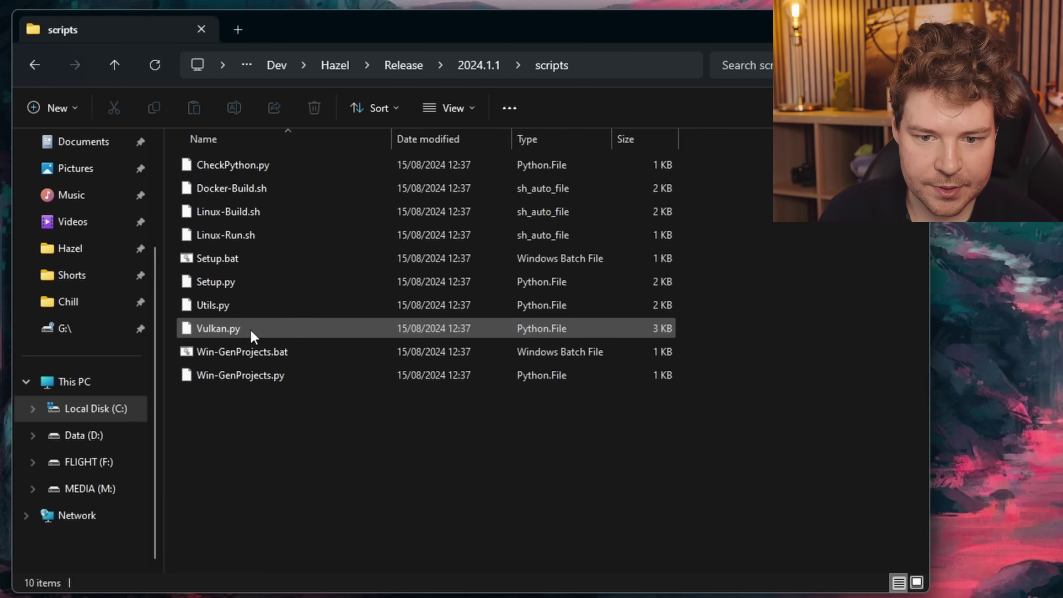
pyautogui.click(246, 264)
pyautogui.doubleClick(247, 264)
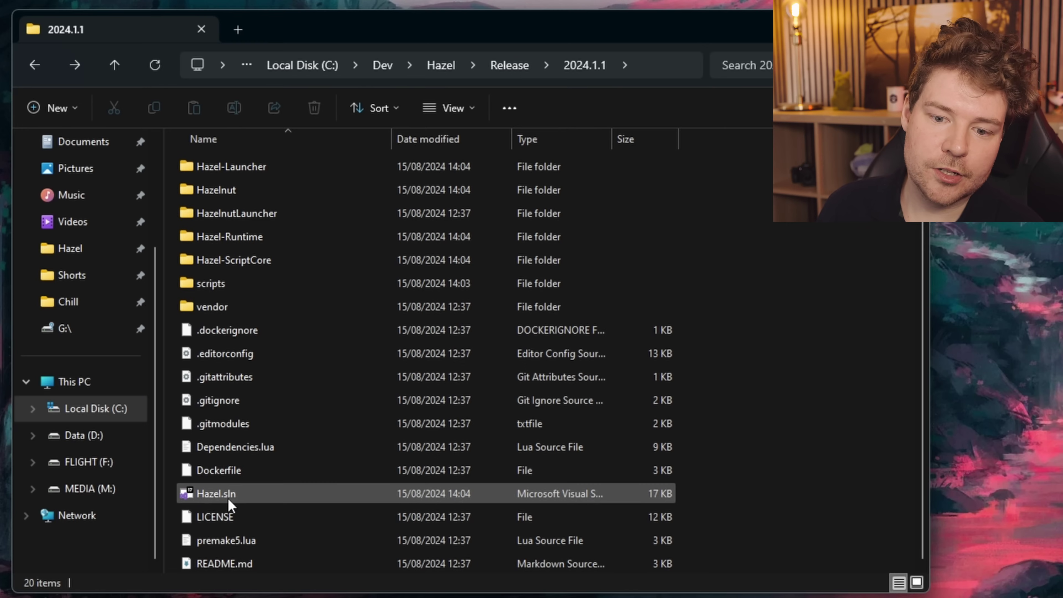
pyautogui.doubleClick(235, 495)
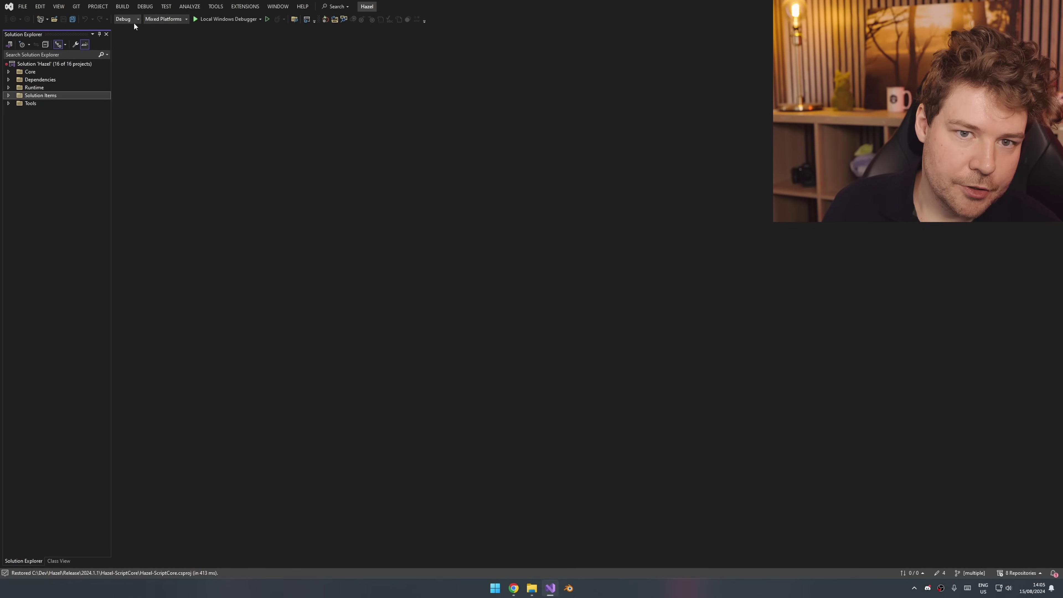
# - Switch the solution configuration to Release and locate the Hazelnut project under Tools
pyautogui.click(135, 22)
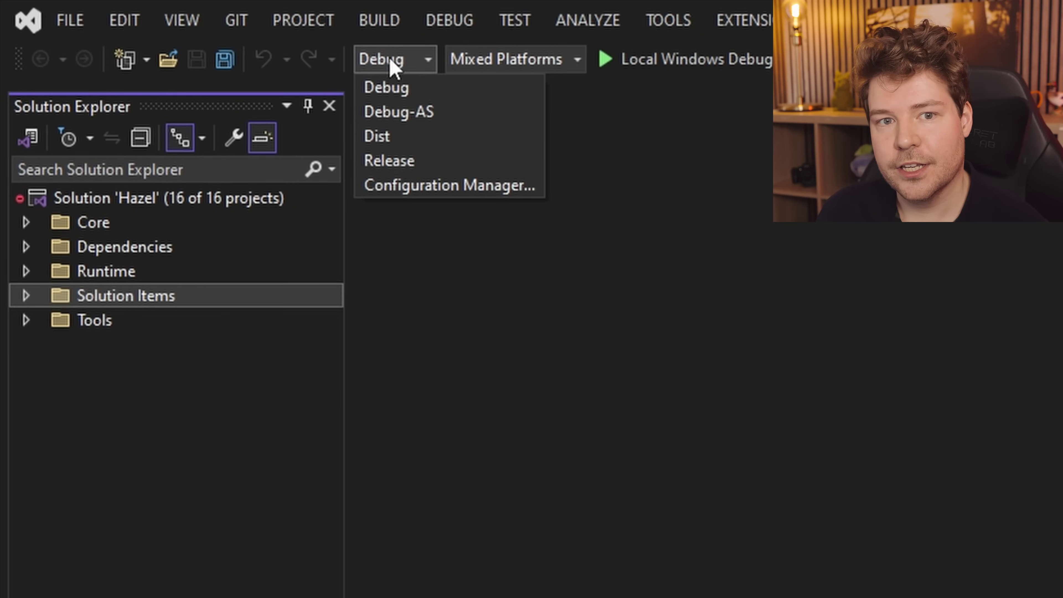
pyautogui.click(428, 164)
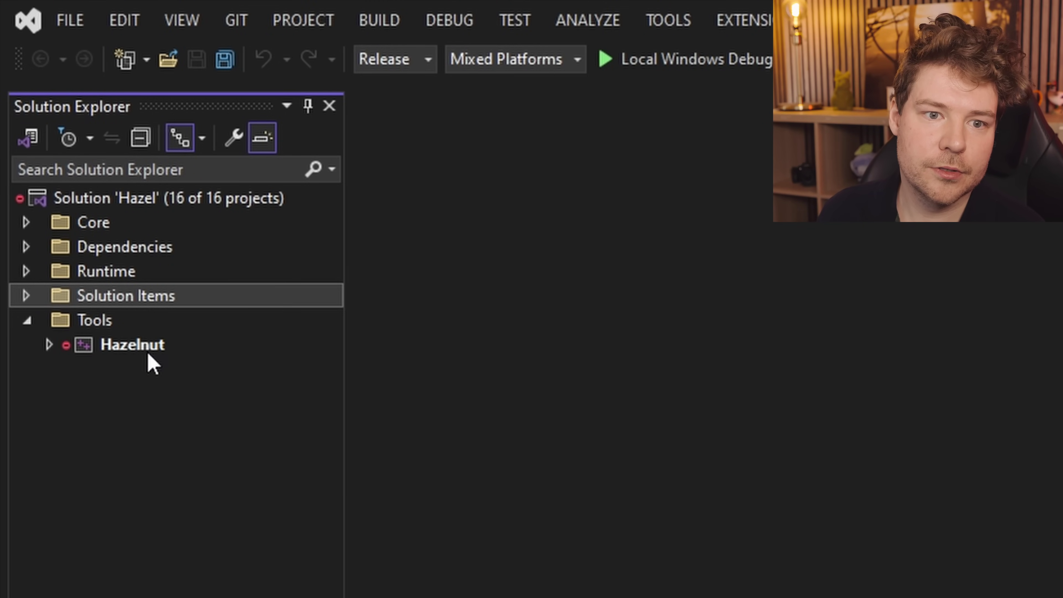
pyautogui.click(126, 352)
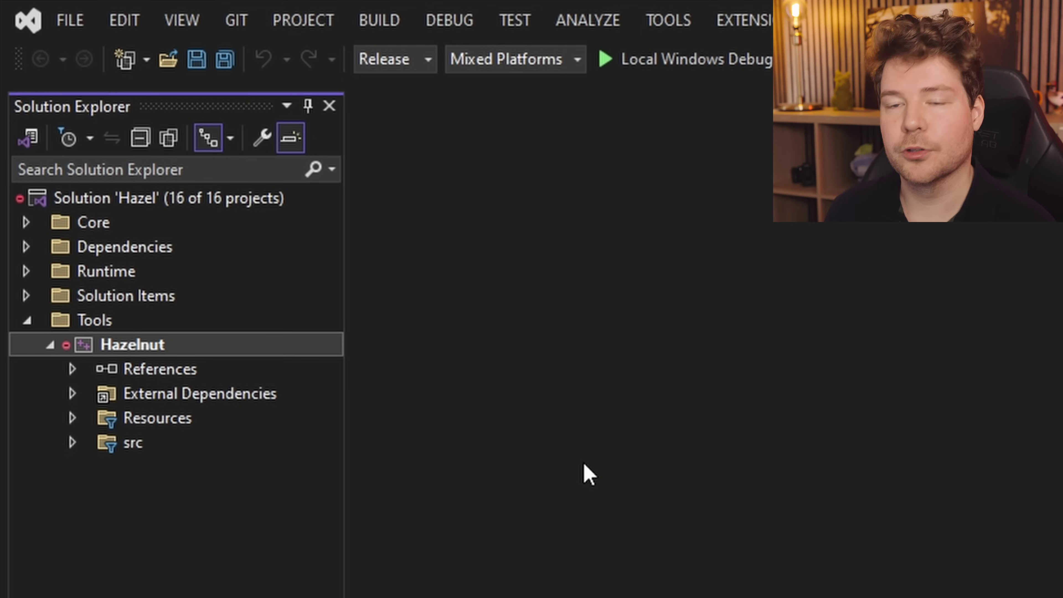
# - Build the entire Hazel solution in the Release configuration
pyautogui.rightClick(100, 198)
pyautogui.click(363, 212)
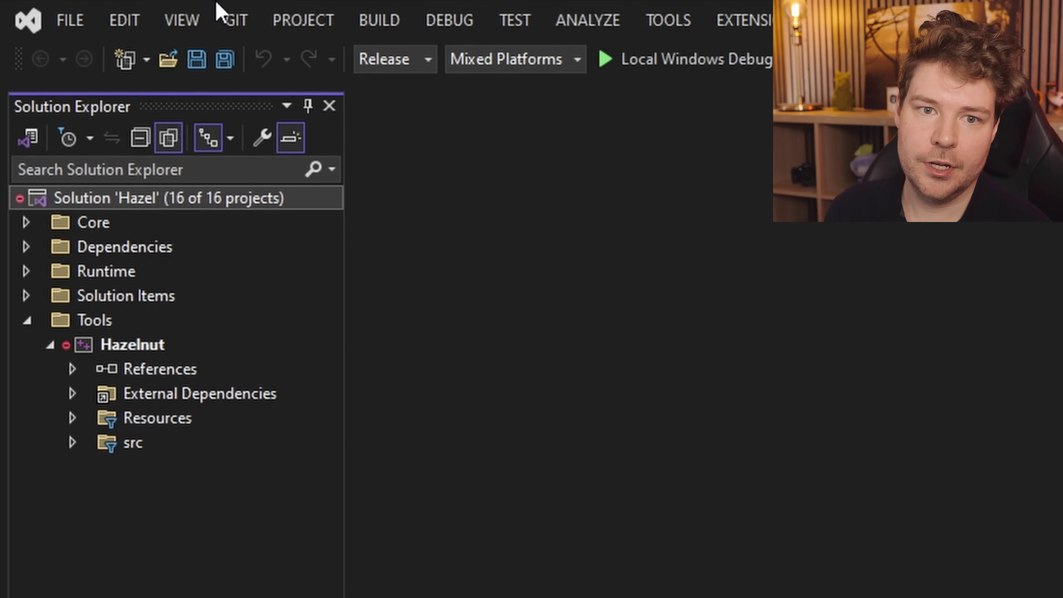
pyautogui.rightClick(133, 199)
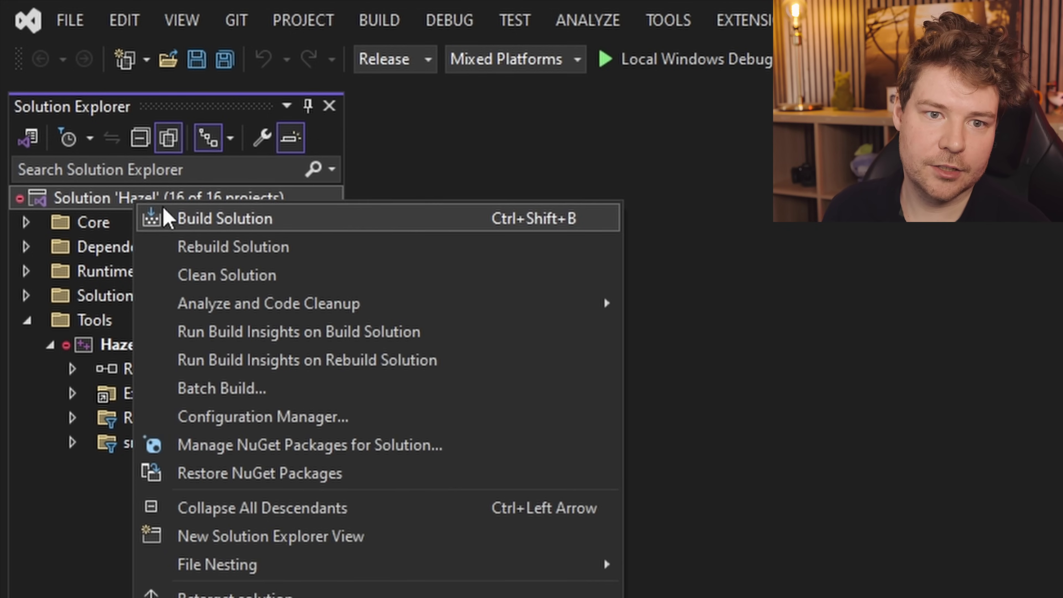
pyautogui.click(345, 219)
pyautogui.click(408, 25)
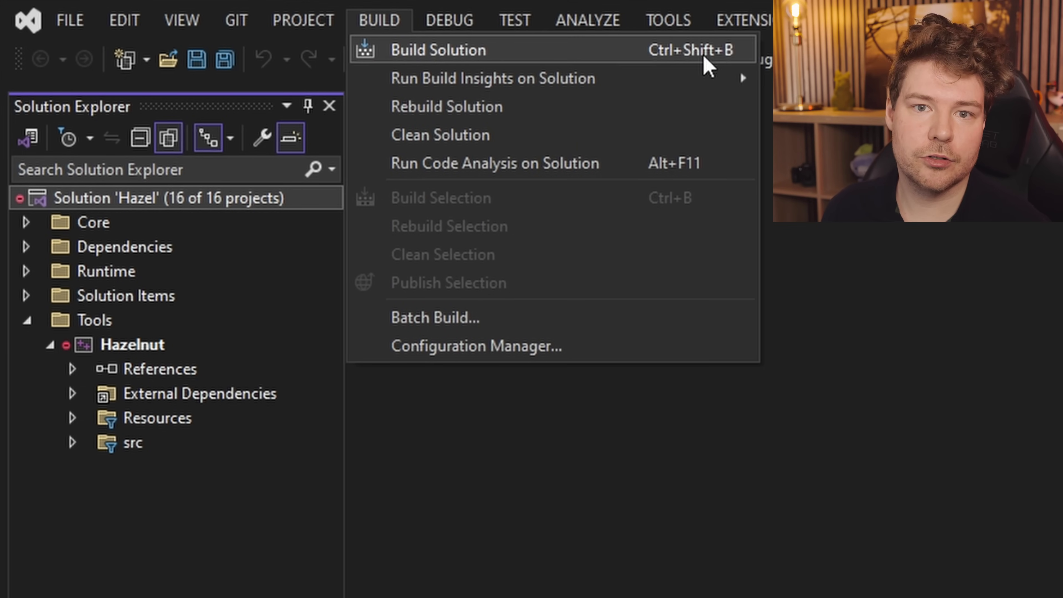
pyautogui.click(1059, 350)
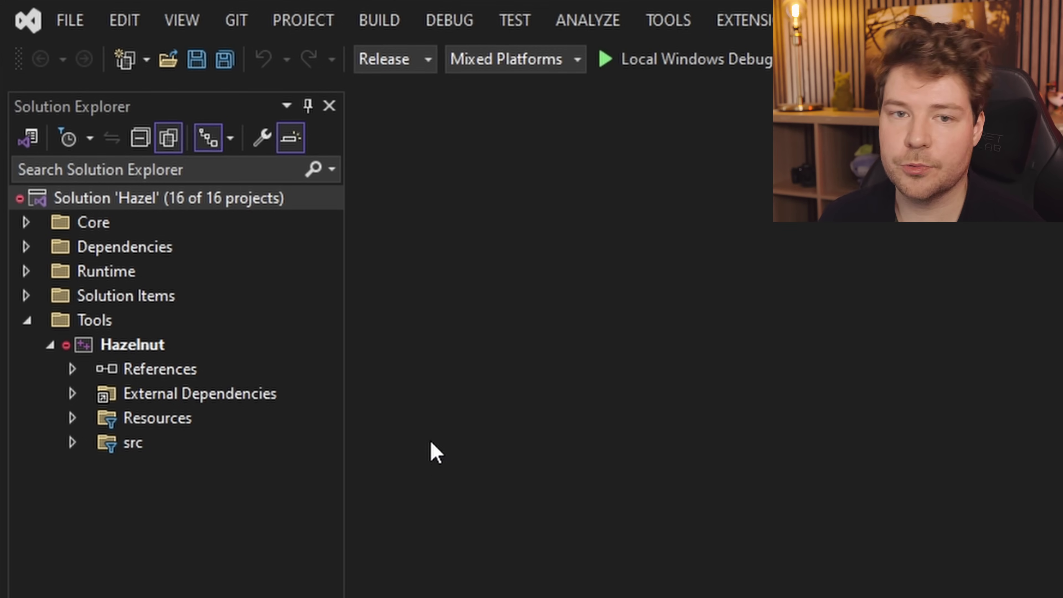
# - Launch Hazelnut via Local Windows Debugger, dismiss the firewall prompt, and show the Content Browser
pyautogui.click(691, 59)
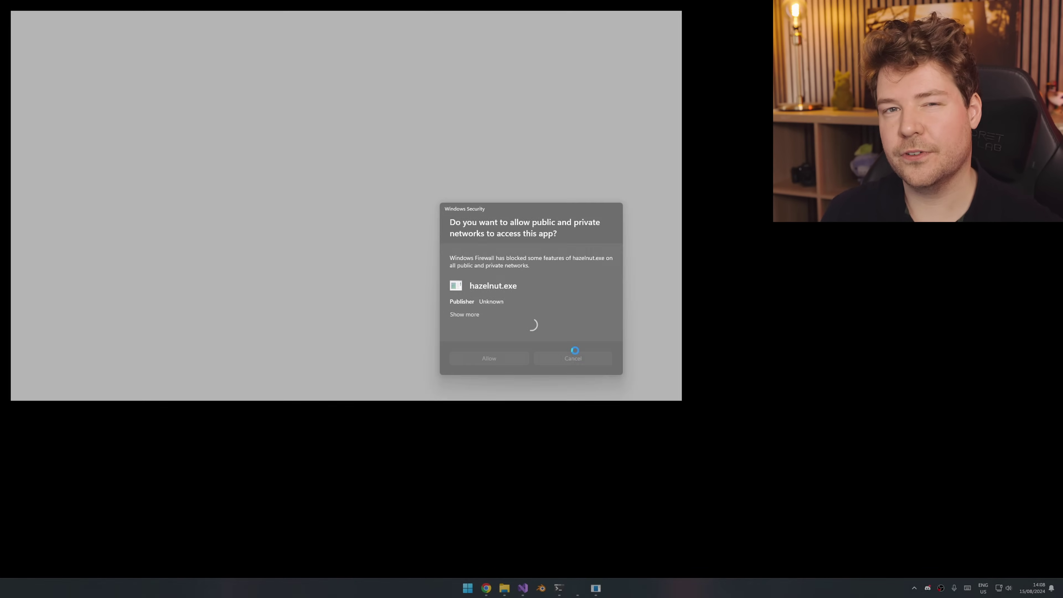
pyautogui.click(573, 356)
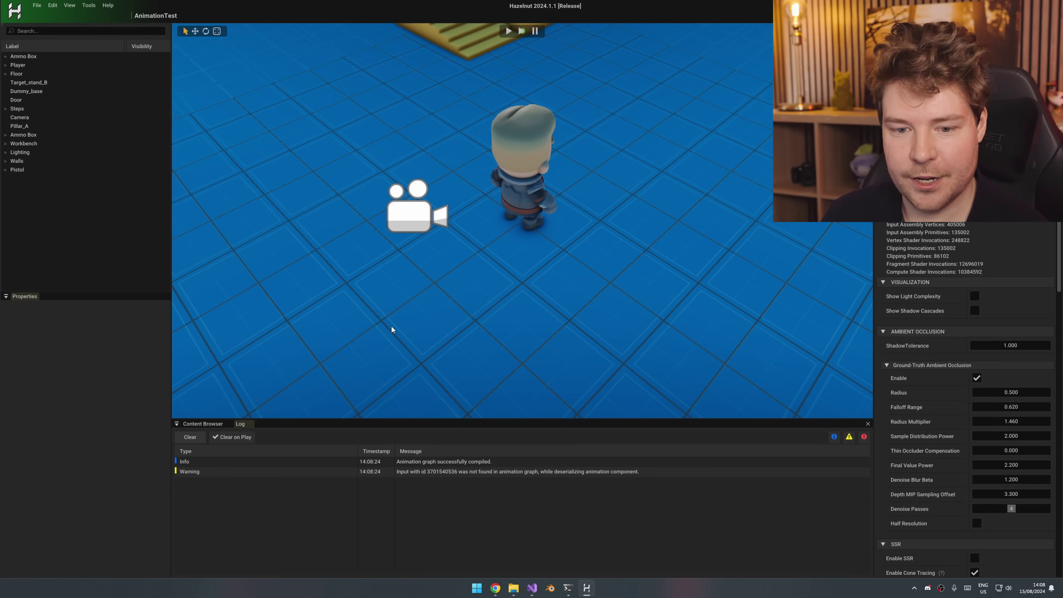
pyautogui.click(199, 423)
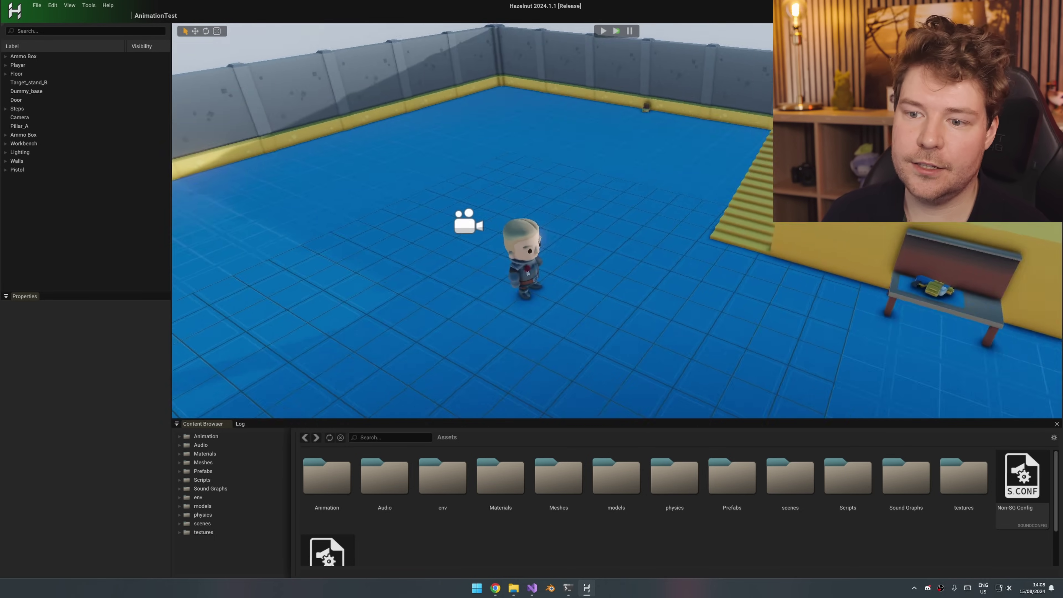
# - Play the AnimationTest scene, walk the character forward onto the stairs, then stop
pyautogui.click(604, 32)
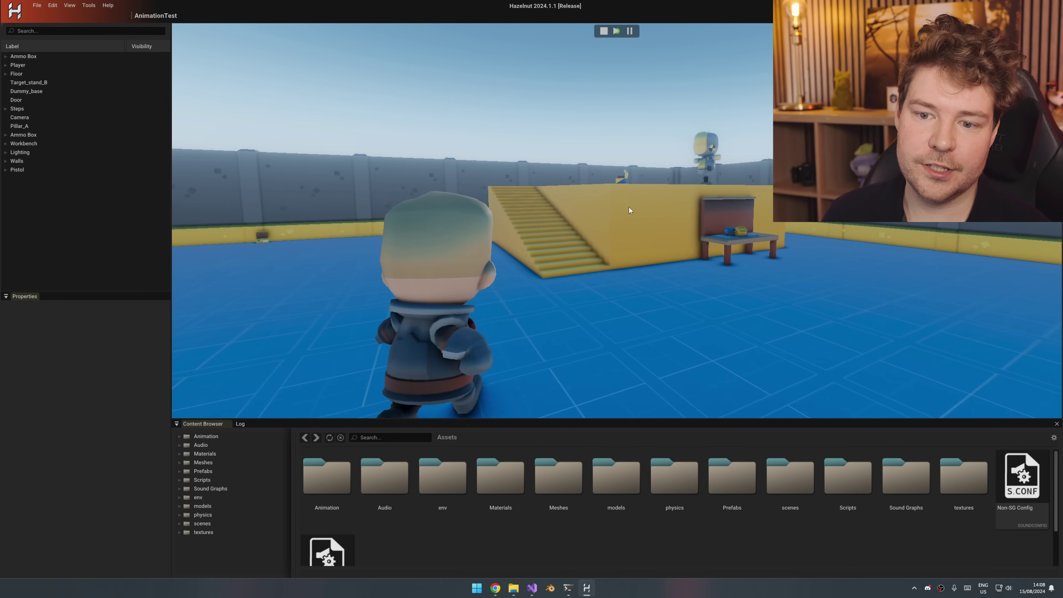
pyautogui.press('w')
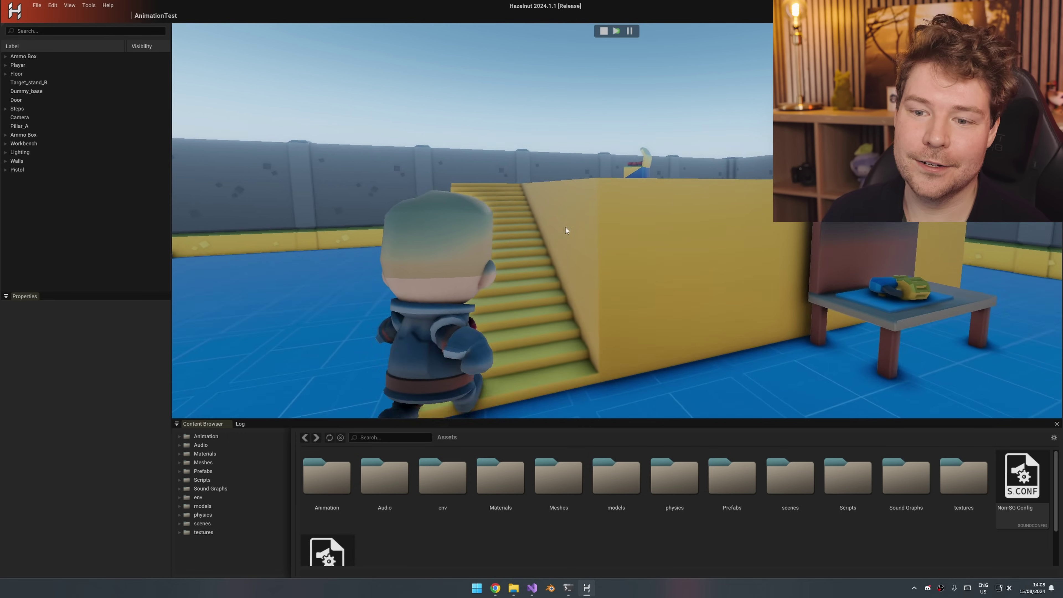
pyautogui.press('Escape')
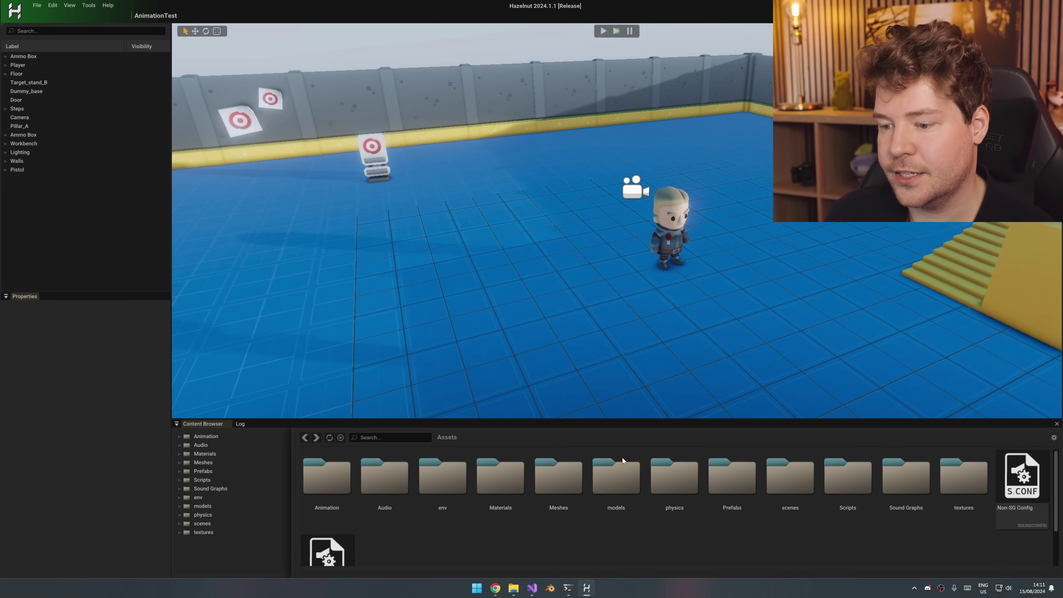
pyautogui.doubleClick(783, 491)
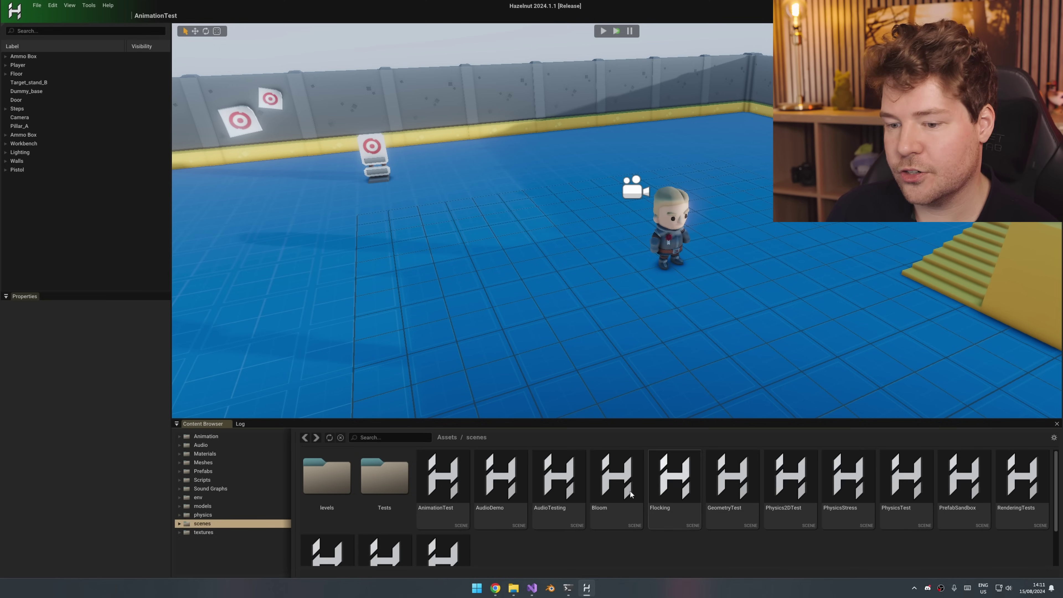
pyautogui.scroll(-1, 706, 485)
pyautogui.scroll(1, 345, 561)
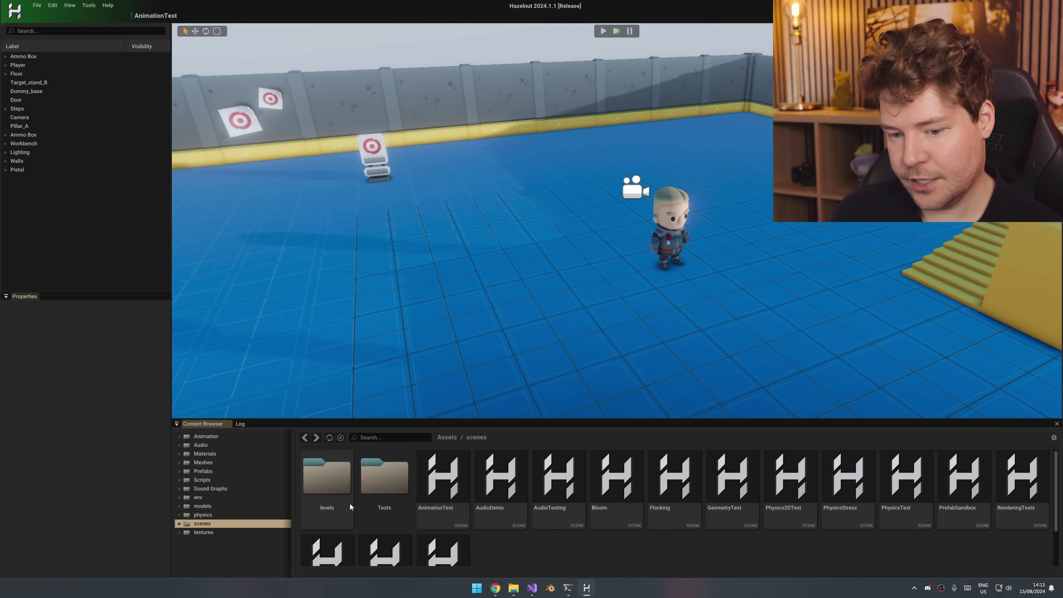
pyautogui.scroll(-1, 641, 513)
pyautogui.scroll(1, 642, 514)
pyautogui.scroll(-1, 642, 514)
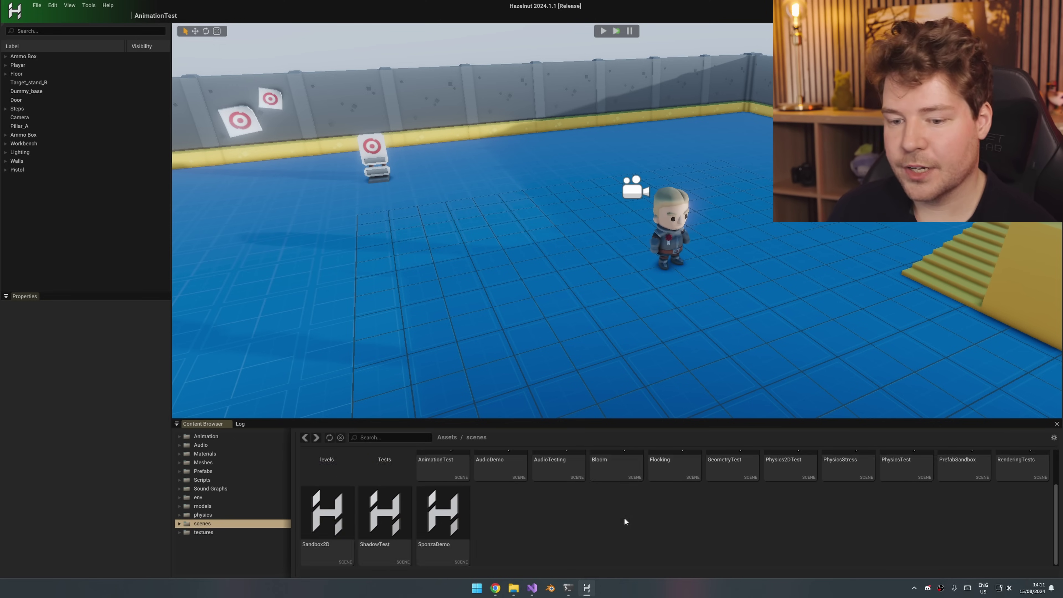
pyautogui.scroll(1, 631, 513)
pyautogui.click(51, 109)
pyautogui.click(57, 92)
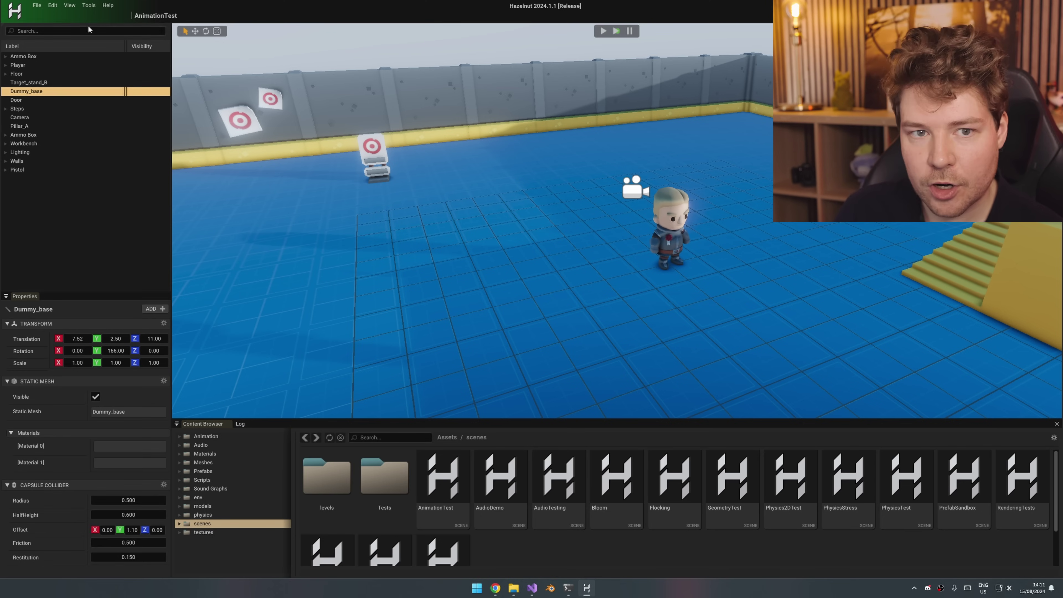
pyautogui.click(15, 99)
pyautogui.click(53, 5)
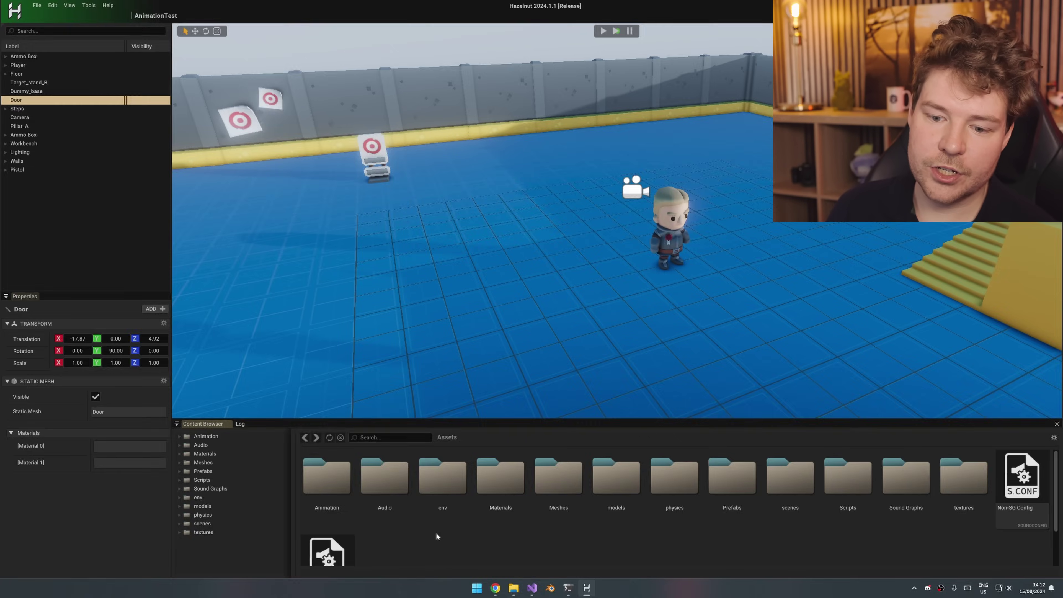
pyautogui.rightClick(536, 465)
# - Reveal Assets in File Explorer and go up to SandboxProject to view Sandbox.sln
pyautogui.click(592, 582)
pyautogui.click(501, 212)
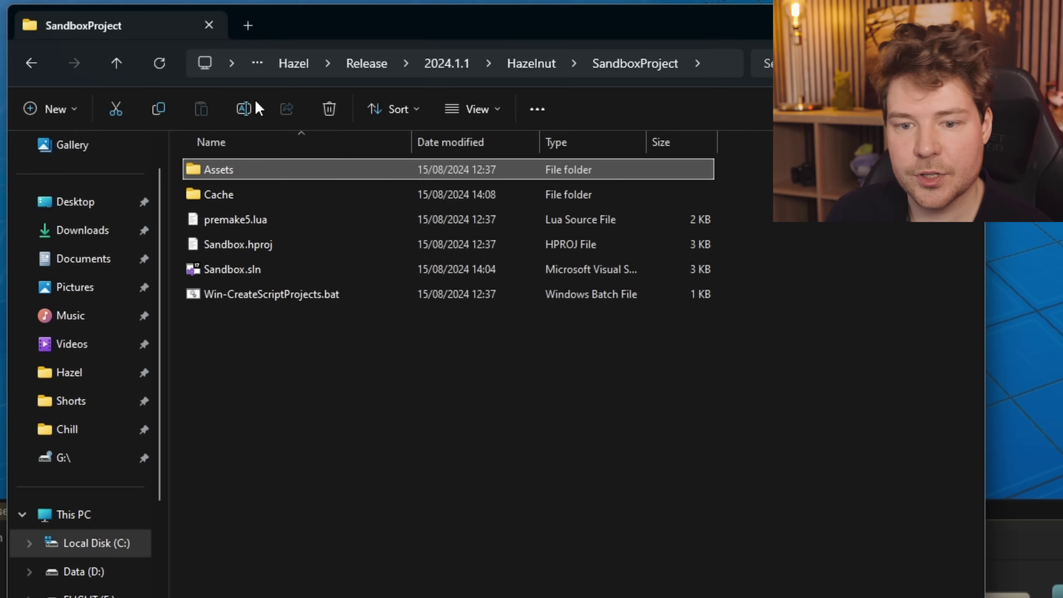
pyautogui.click(271, 272)
pyautogui.click(410, 404)
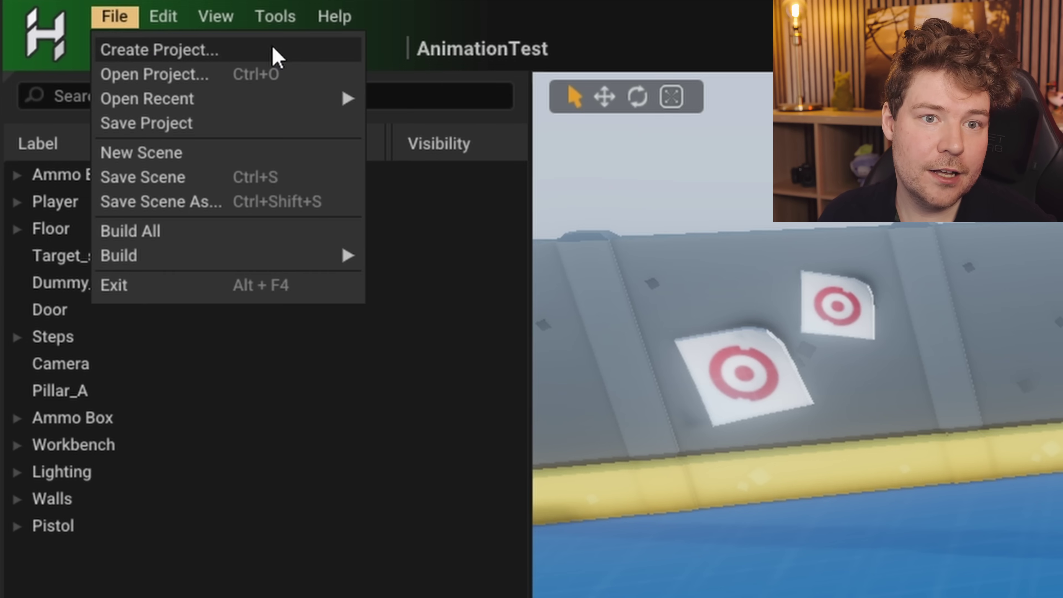
# - Create a project named ExampleProject in C:\Dev\Hazel\Release\Projects
pyautogui.click(264, 50)
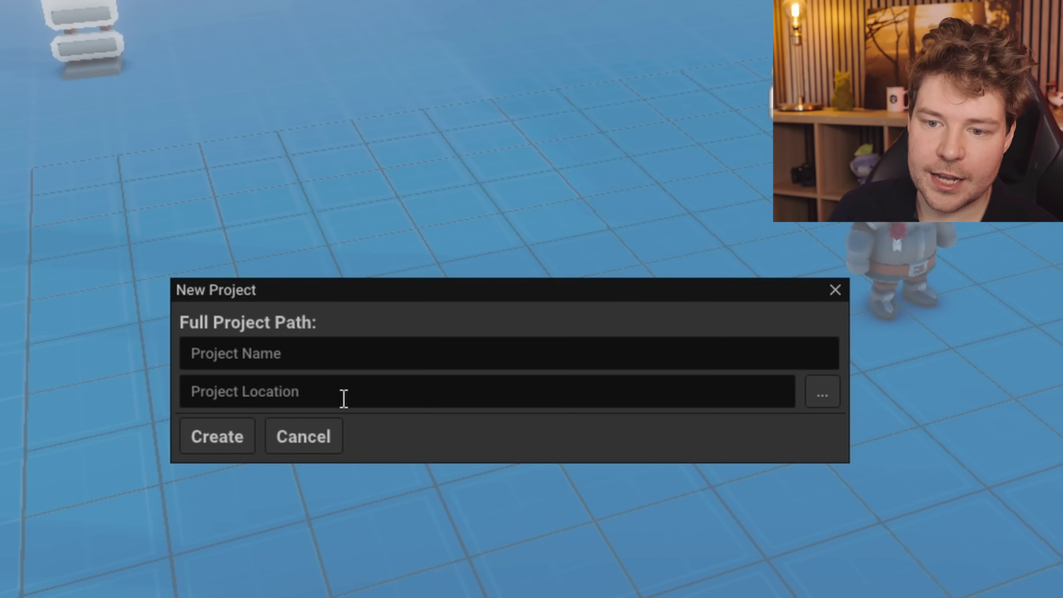
pyautogui.click(807, 395)
pyautogui.click(273, 591)
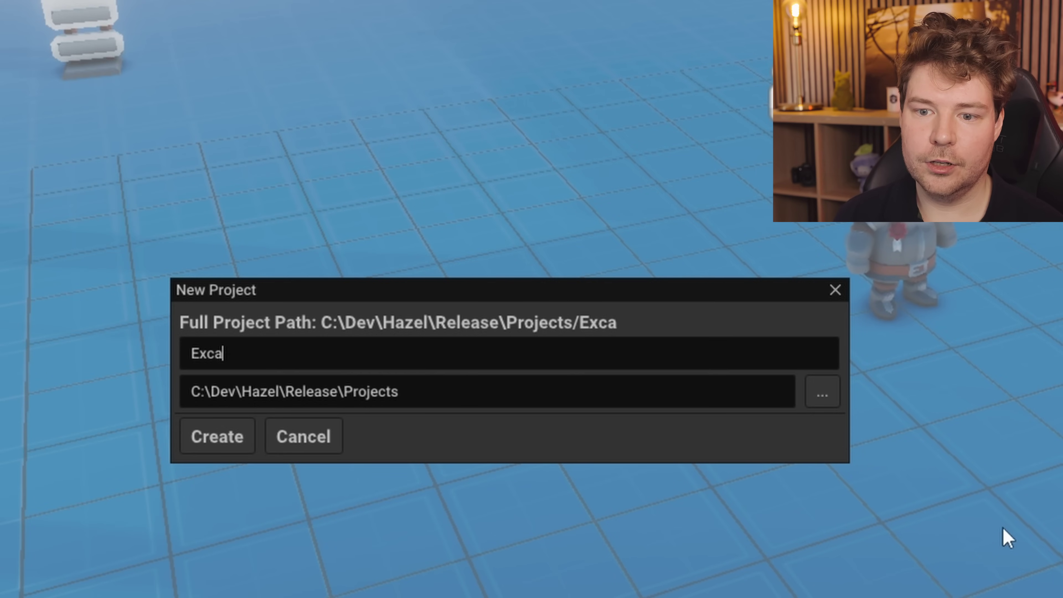
pyautogui.write('ExampleProject')
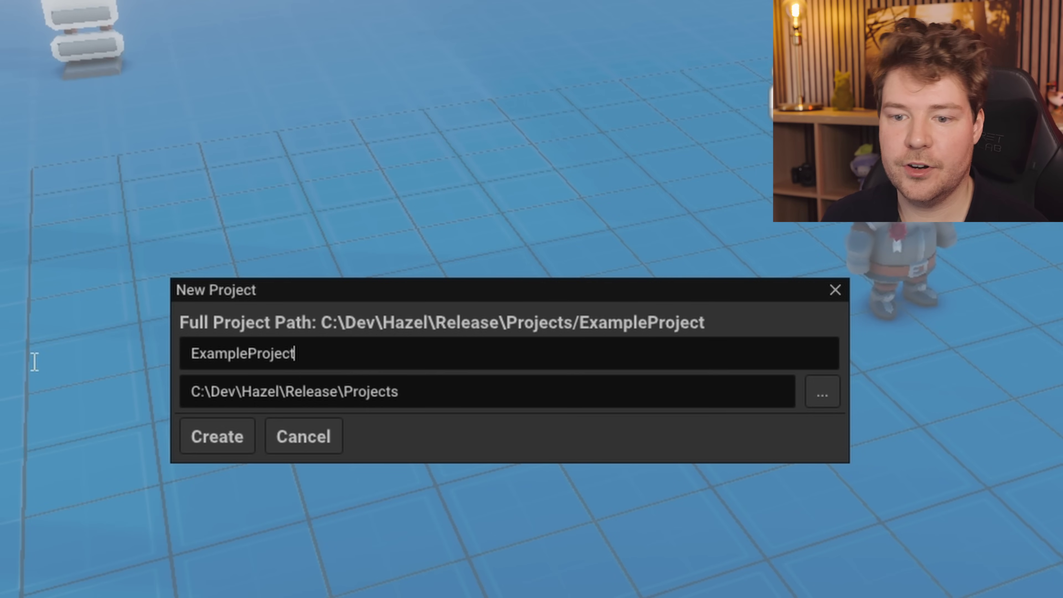
pyautogui.click(221, 447)
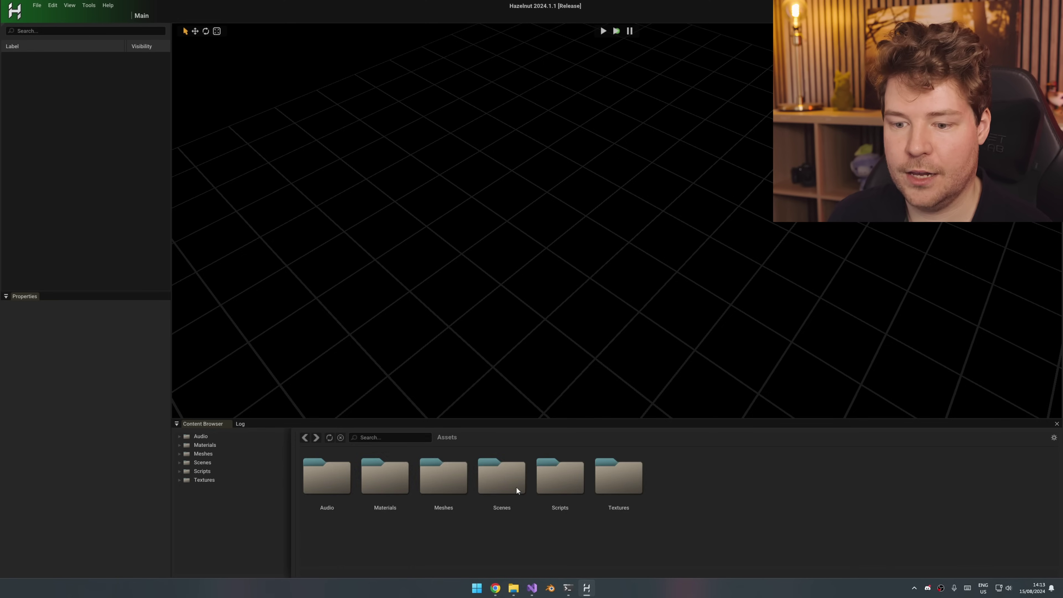
# - Open the Scenes folder to list the Main scene, then deselect Main
pyautogui.doubleClick(517, 488)
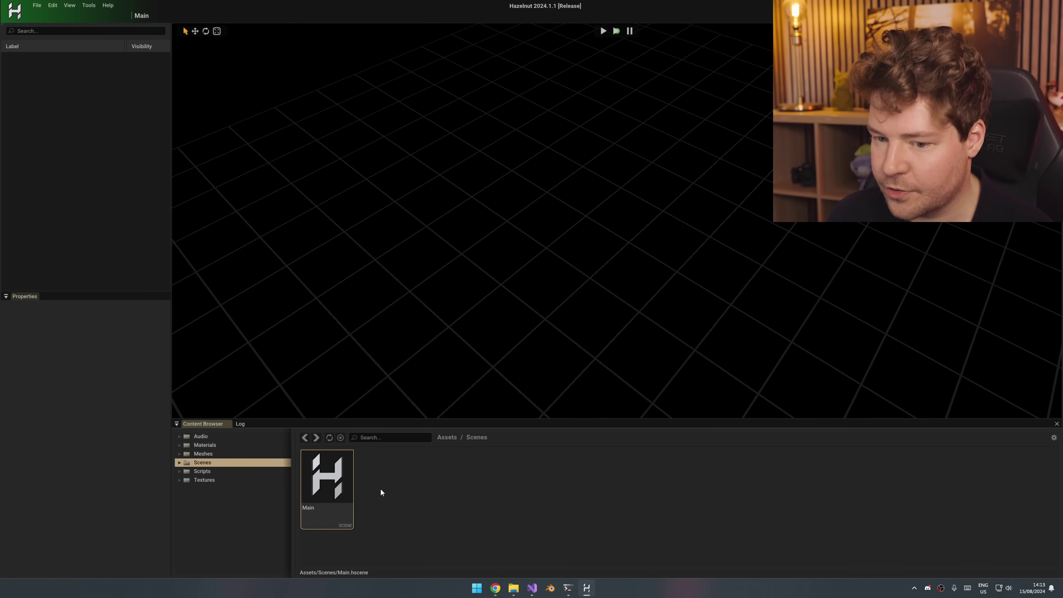
pyautogui.moveTo(419, 335); pyautogui.dragTo(418, 335, button='right')
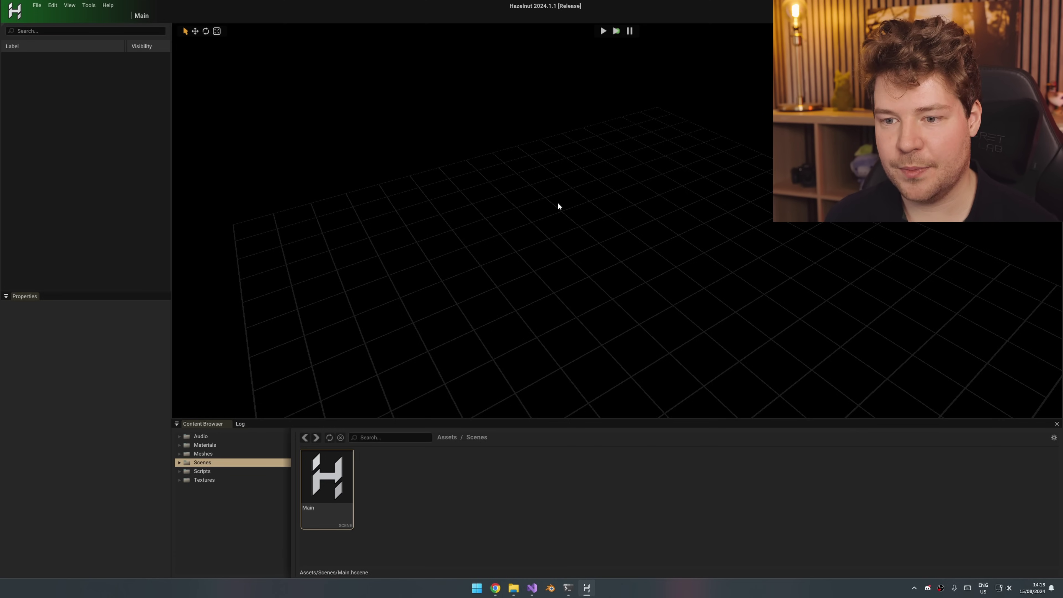
pyautogui.click(375, 186)
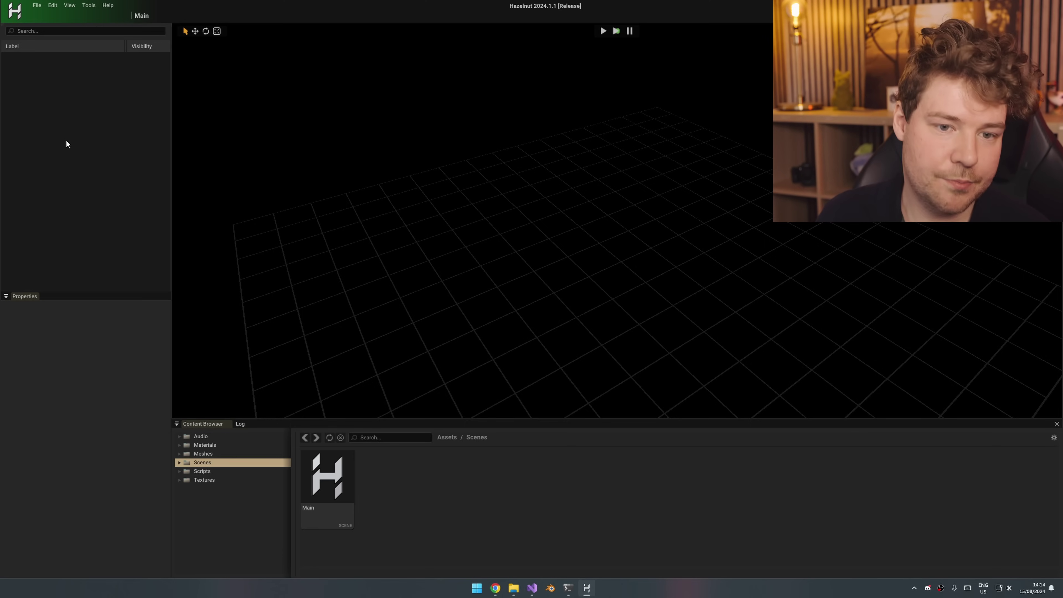
# - Add a Sky Light with Dynamic Sky enabled and adjust its turbidity and inclination
pyautogui.rightClick(48, 145)
pyautogui.moveTo(67, 149)
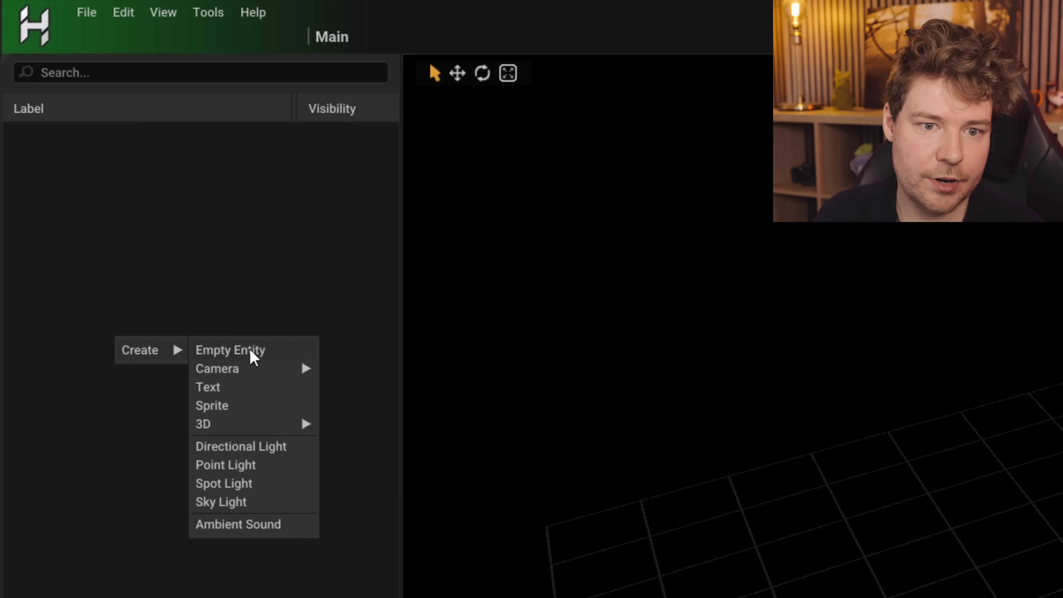
pyautogui.click(221, 501)
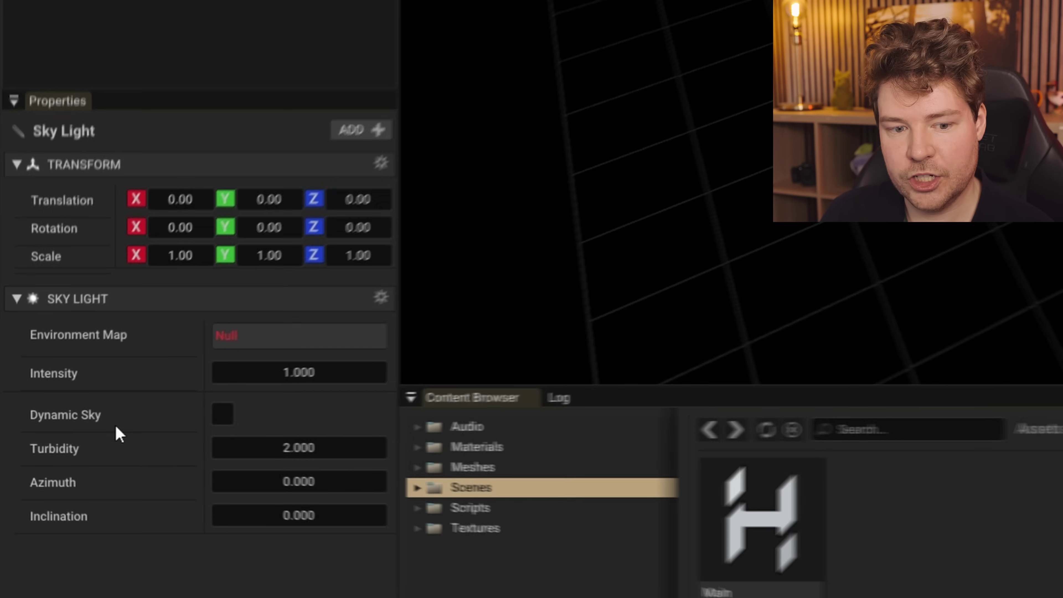
pyautogui.click(222, 414)
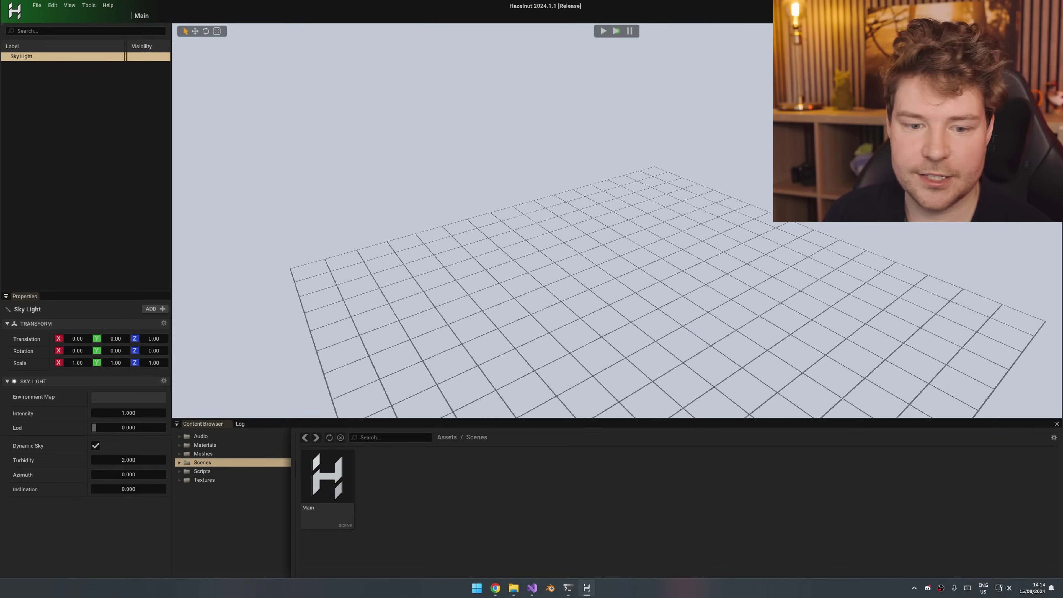
pyautogui.moveTo(144, 461); pyautogui.dragTo(151, 482)
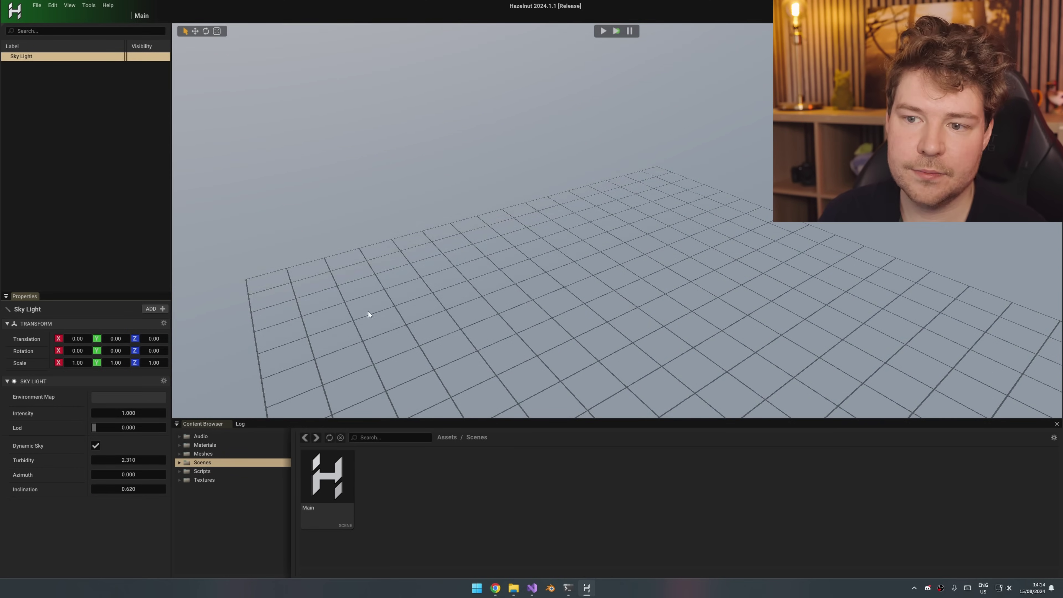
# - Add a 3D plane and scale it up into a large floor
pyautogui.rightClick(25, 147)
pyautogui.moveTo(35, 152)
pyautogui.moveTo(63, 184)
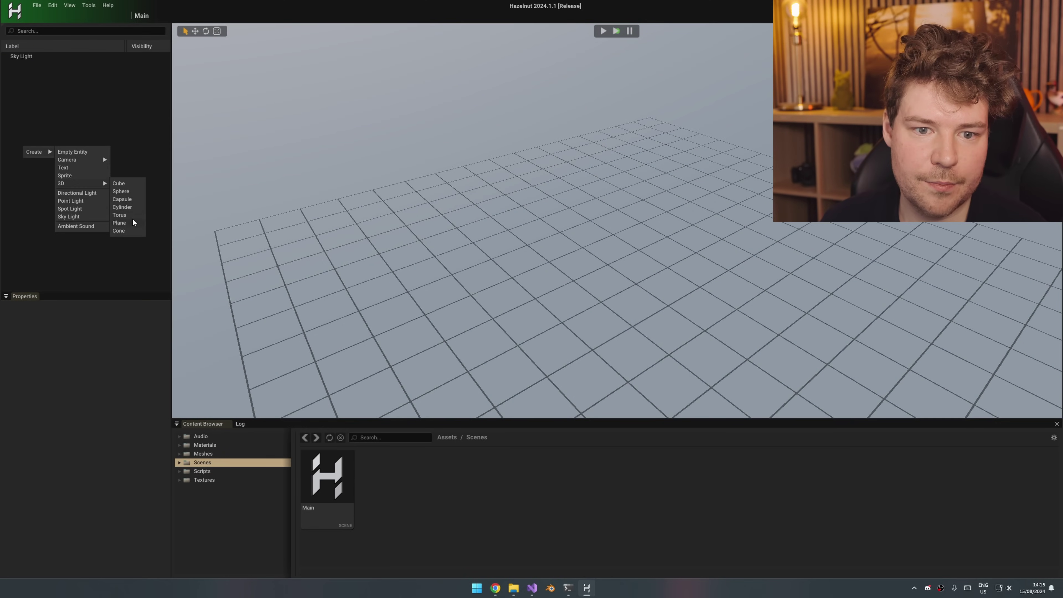
pyautogui.click(133, 223)
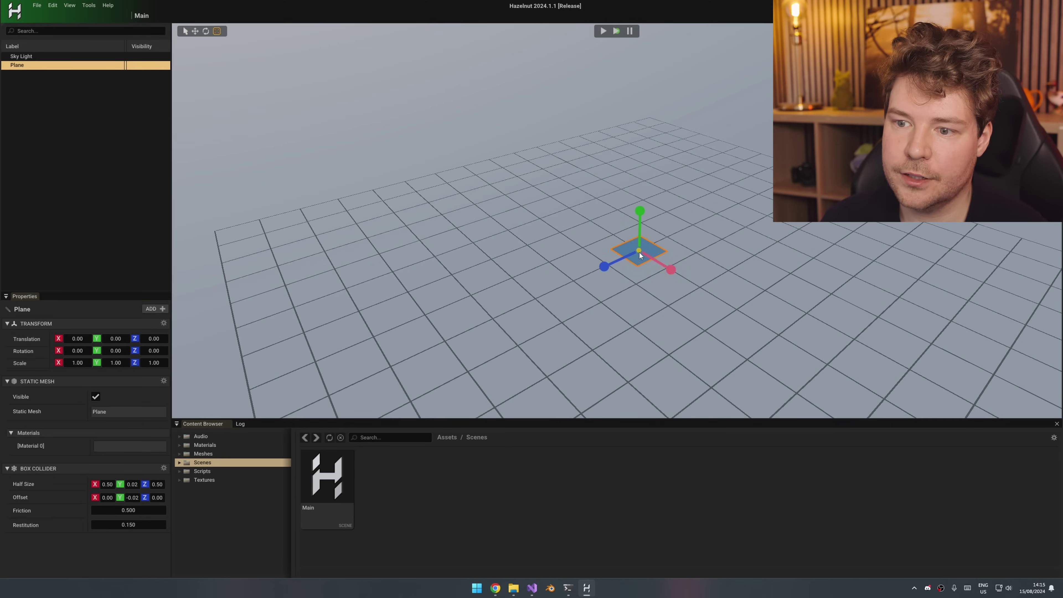
pyautogui.moveTo(640, 255); pyautogui.dragTo(294, 178)
# - Add a directional light to the scene over the large plane
pyautogui.rightClick(71, 148)
pyautogui.moveTo(79, 150)
pyautogui.click(135, 198)
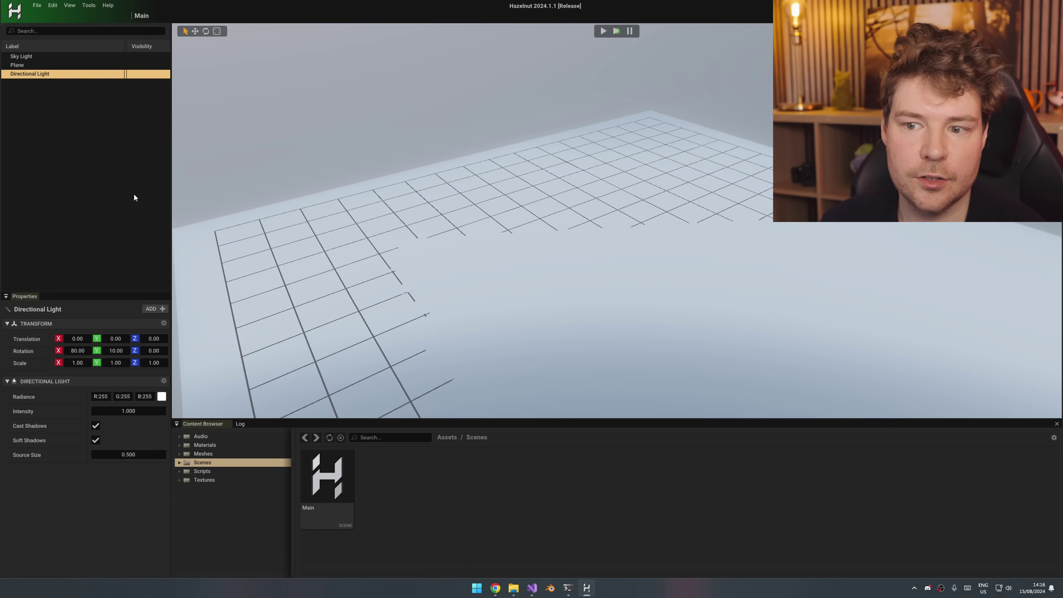
pyautogui.moveTo(526, 213); pyautogui.dragTo(481, 318, button='right')
pyautogui.click(462, 457)
# - Open Assets/Meshes in the Content Browser and reveal it in File Explorer
pyautogui.click(444, 437)
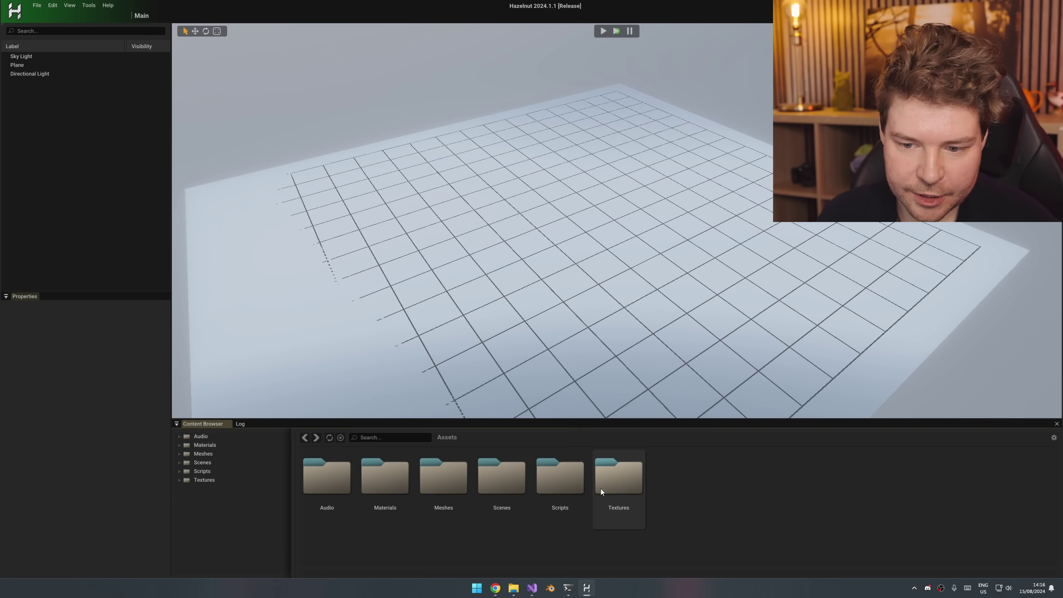
pyautogui.doubleClick(450, 496)
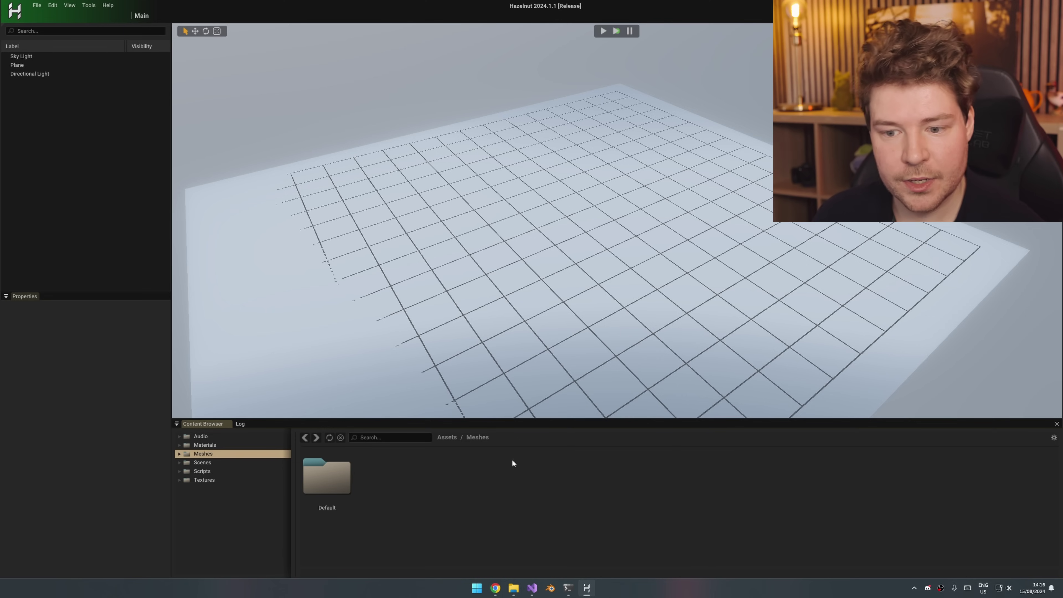
pyautogui.rightClick(401, 481)
pyautogui.click(420, 535)
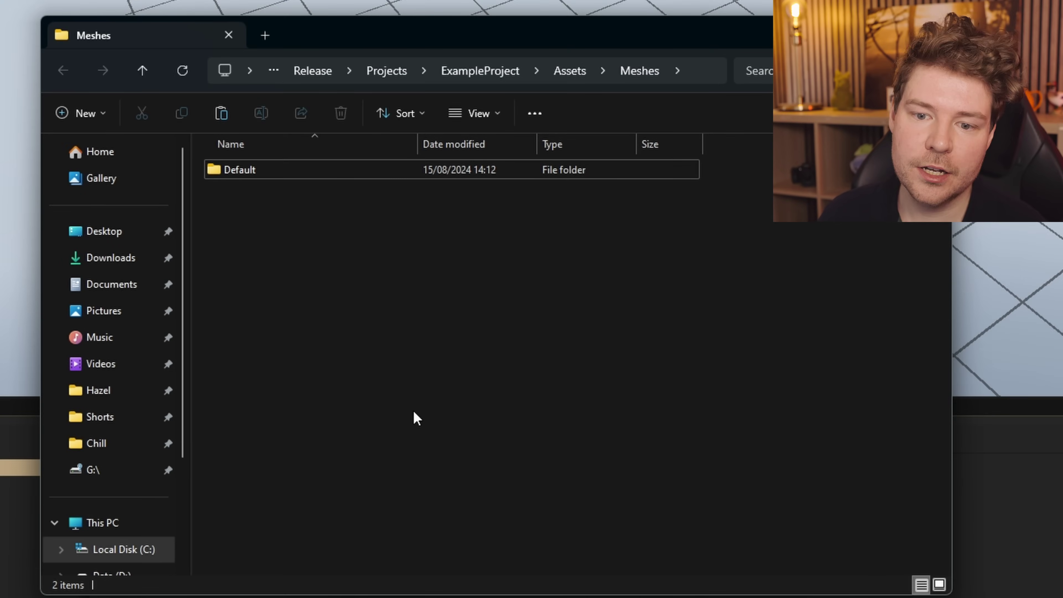
# - Paste the archeryrange.gltf.glb file into the Meshes folder in File Explorer
pyautogui.hotkey('ctrl', 'v')
pyautogui.moveTo(547, 406); pyautogui.dragTo(360, 331)
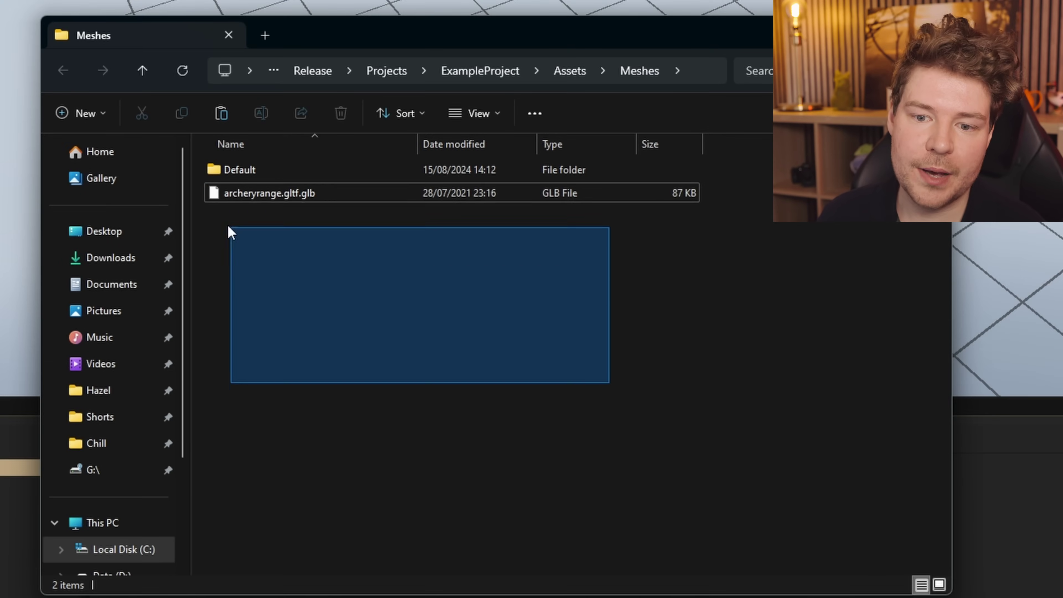
pyautogui.moveTo(231, 228); pyautogui.dragTo(251, 197)
pyautogui.click(535, 435)
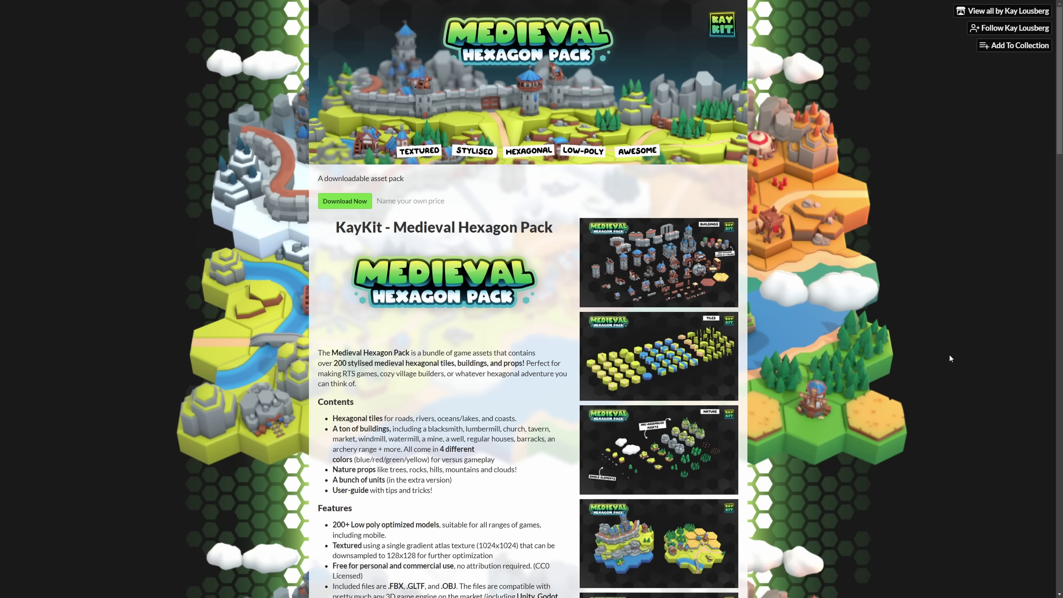
pyautogui.scroll(-4, 949, 357)
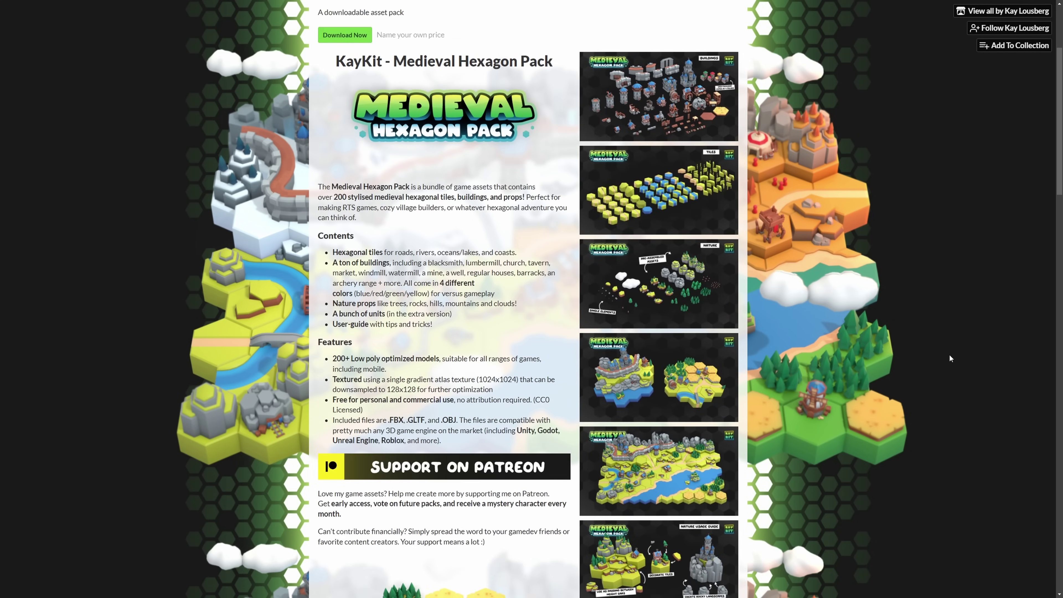
pyautogui.scroll(-7, 949, 354)
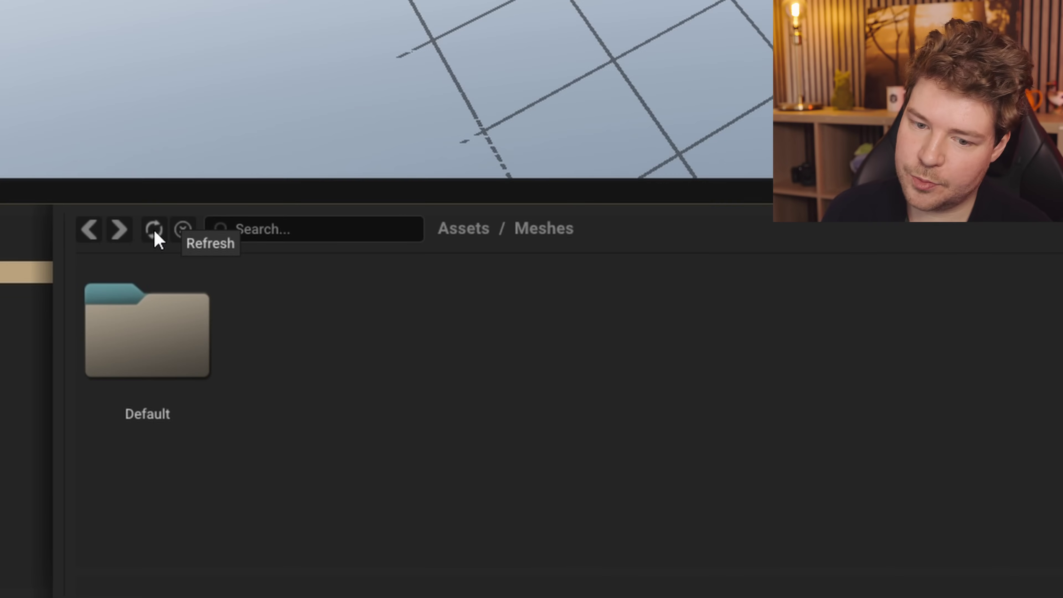
# - Refresh the Content Browser so archeryrange.gltf appears as a MESHSOURCE asset in Meshes
pyautogui.click(329, 438)
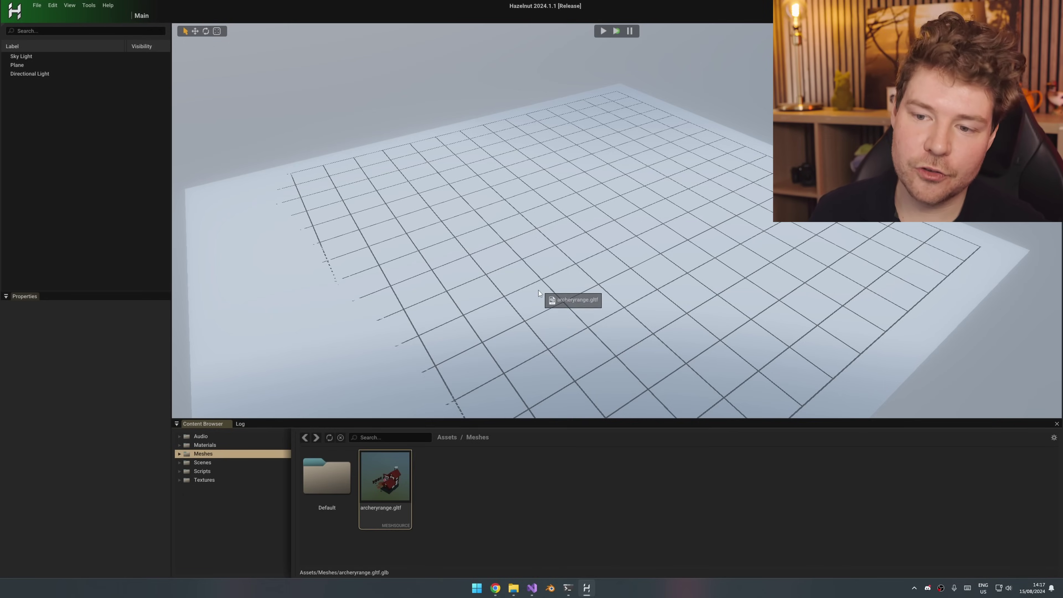
# - Drop archeryrange.gltf into the viewport, create it as a Static Mesh, and select the house
pyautogui.moveTo(538, 290); pyautogui.dragTo(539, 291)
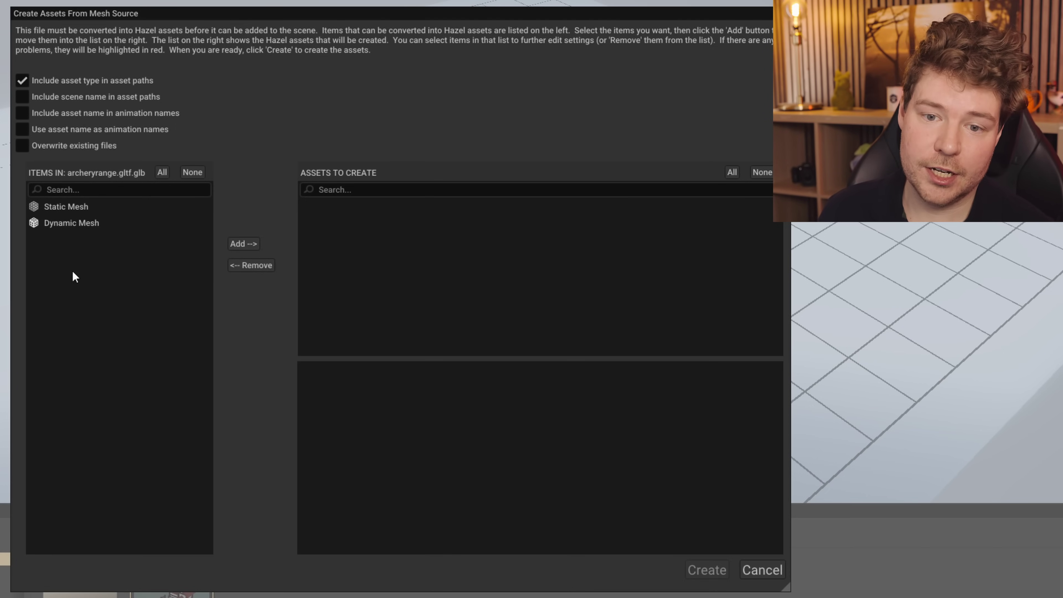
pyautogui.click(77, 207)
pyautogui.click(246, 245)
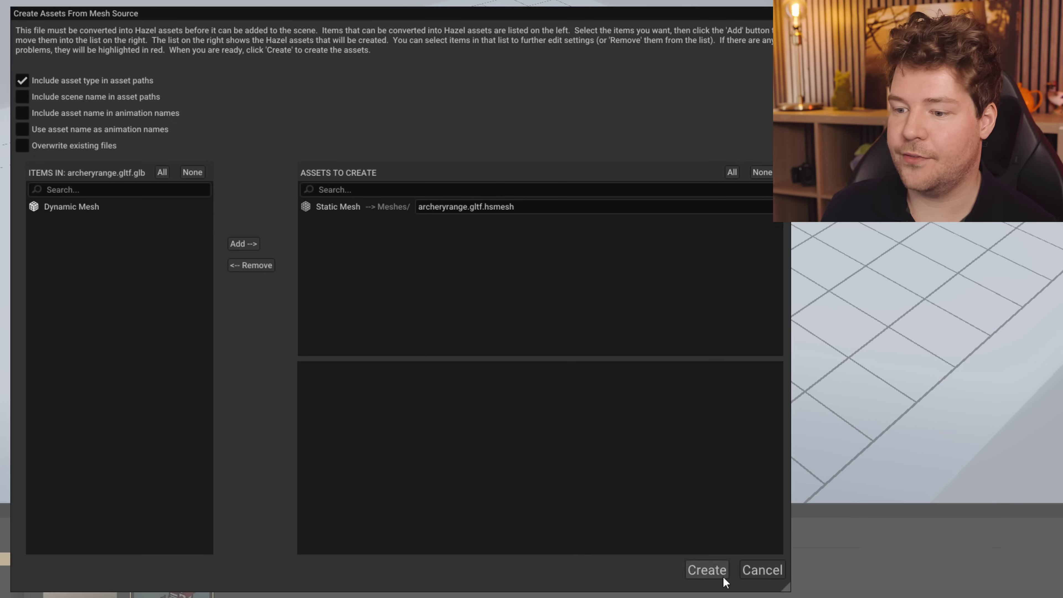
pyautogui.click(708, 570)
pyautogui.keyDown('alt'); pyautogui.moveTo(711, 217); pyautogui.dragTo(557, 239); pyautogui.keyUp('alt')
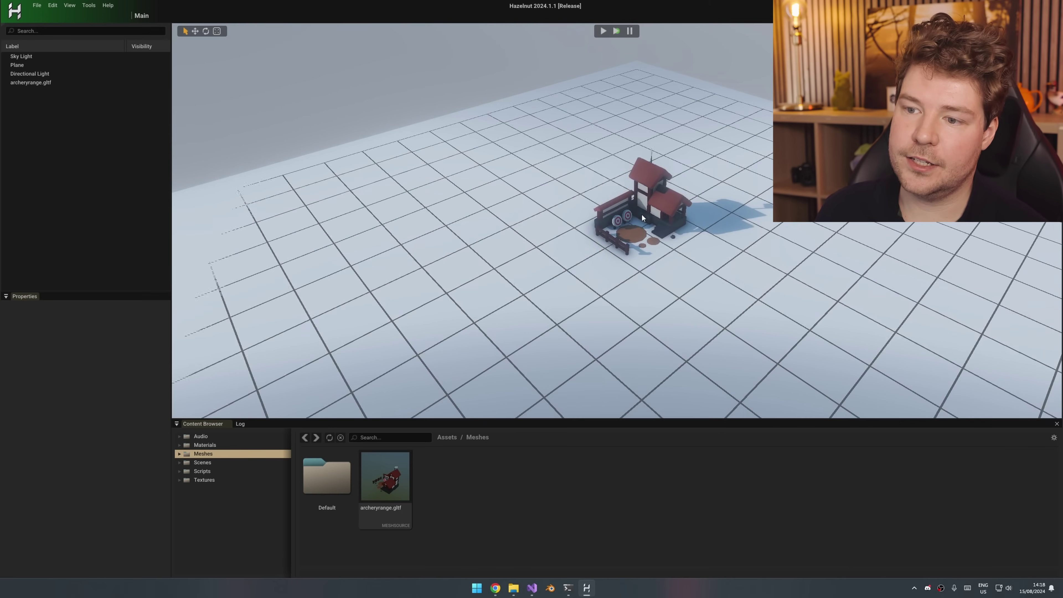
pyautogui.click(643, 218)
# - Frame the archery house, add a Camera From View, and play the scene through it
pyautogui.press('r')
pyautogui.press('f')
pyautogui.press('q')
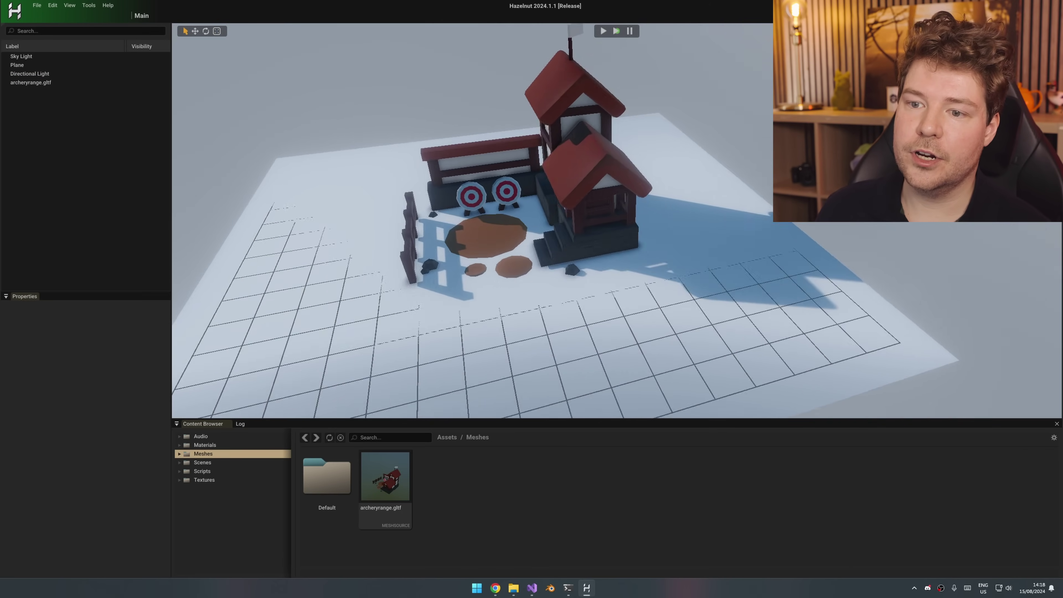
pyautogui.scroll(5, 557, 239)
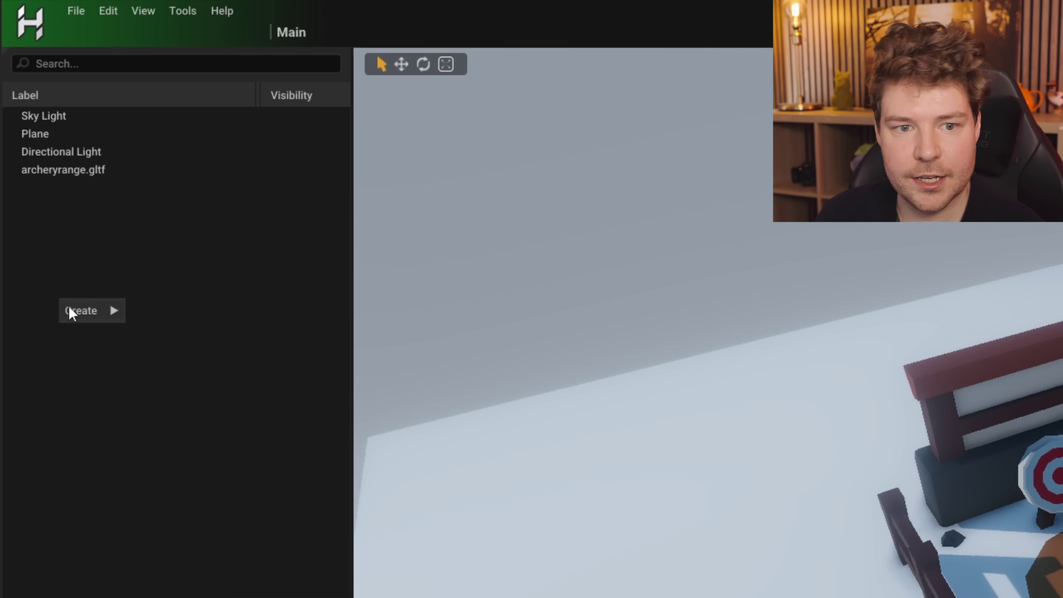
pyautogui.rightClick(28, 146)
pyautogui.moveTo(37, 153)
pyautogui.moveTo(184, 329)
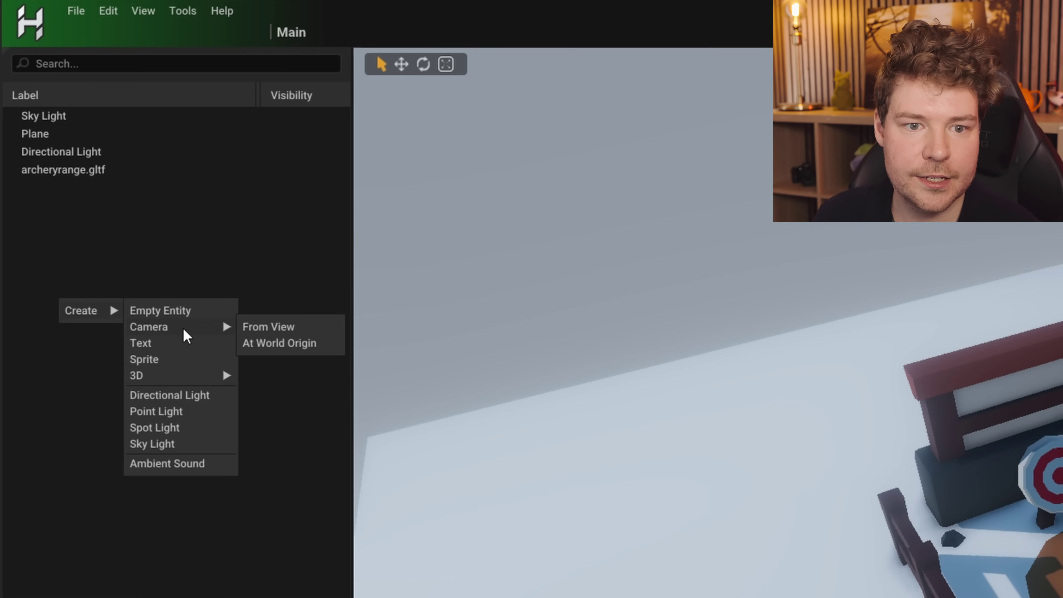
pyautogui.click(285, 329)
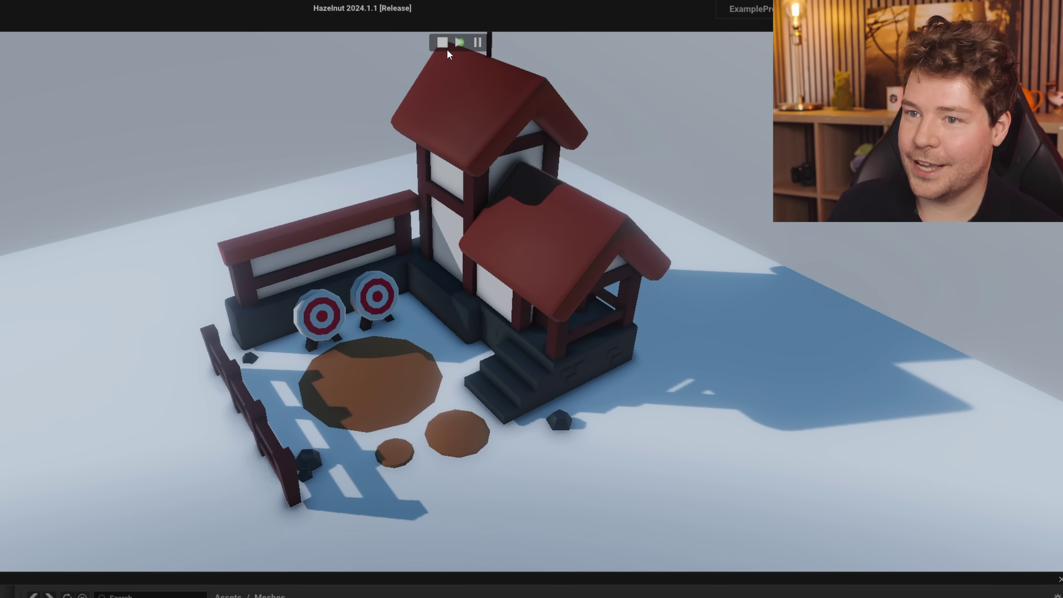
pyautogui.click(443, 42)
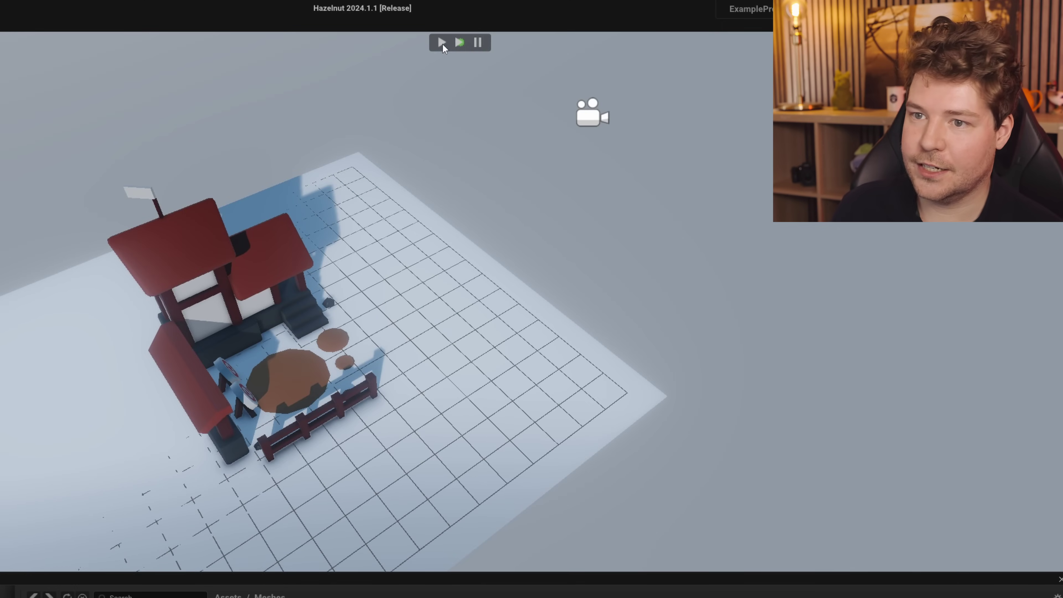
pyautogui.click(443, 43)
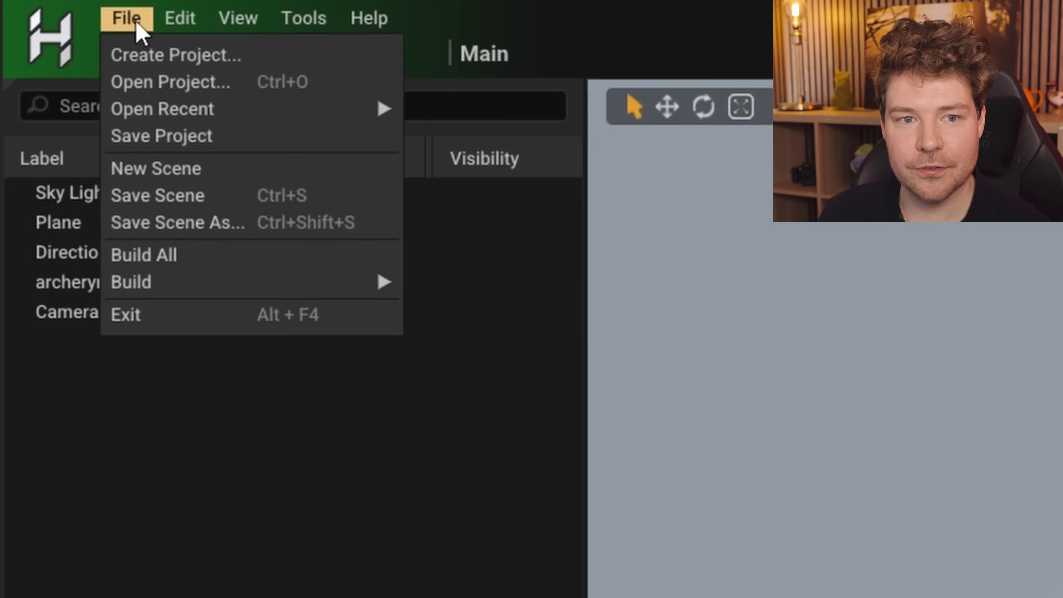
# - Run File > Build All to build the shader pack, sound bank and asset pack
pyautogui.click(202, 257)
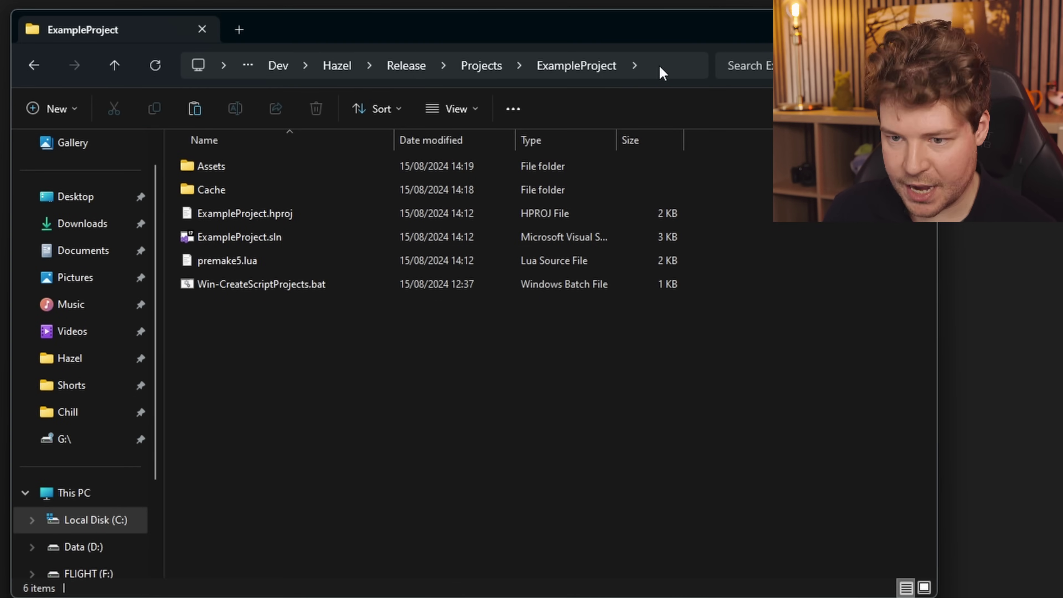
# - Show the ExampleProject folder's full path in the address bar, then dismiss it
pyautogui.click(659, 70)
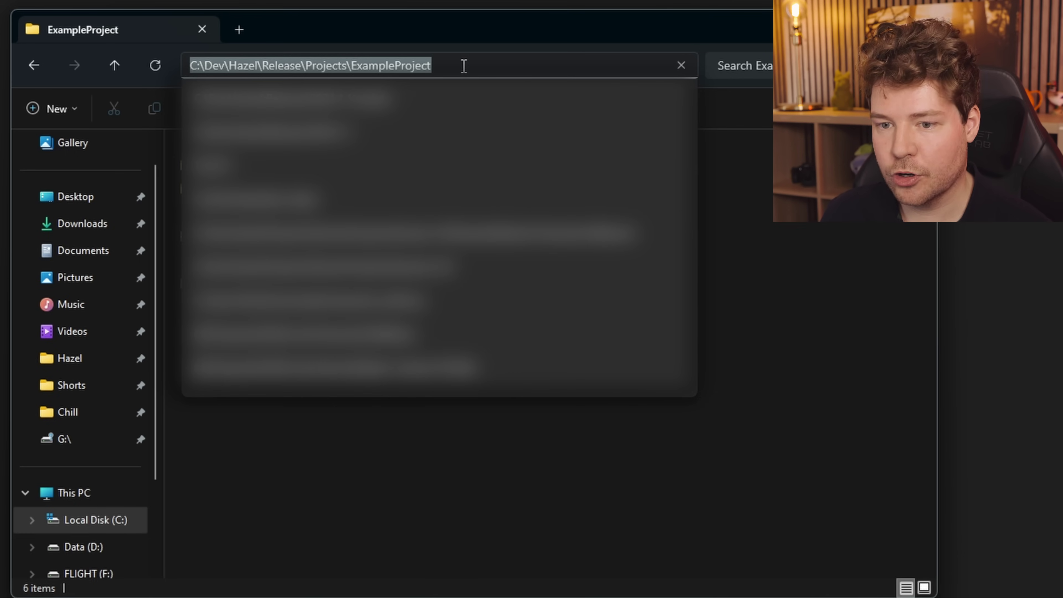
pyautogui.click(560, 318)
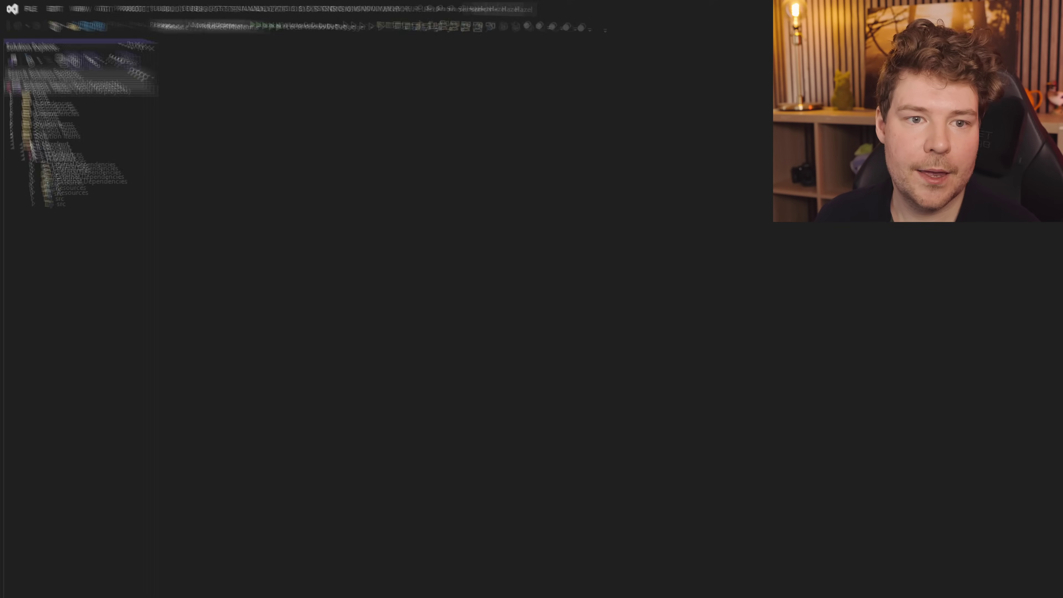
# - Make Hazel-Runtime the startup project from the Runtime group
pyautogui.click(18, 188)
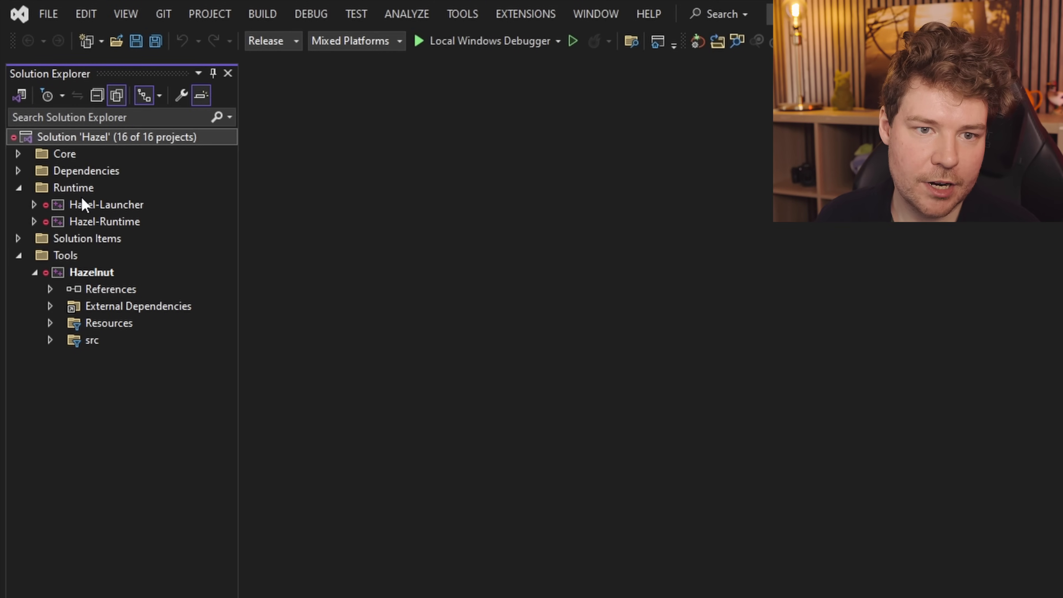
pyautogui.click(89, 221)
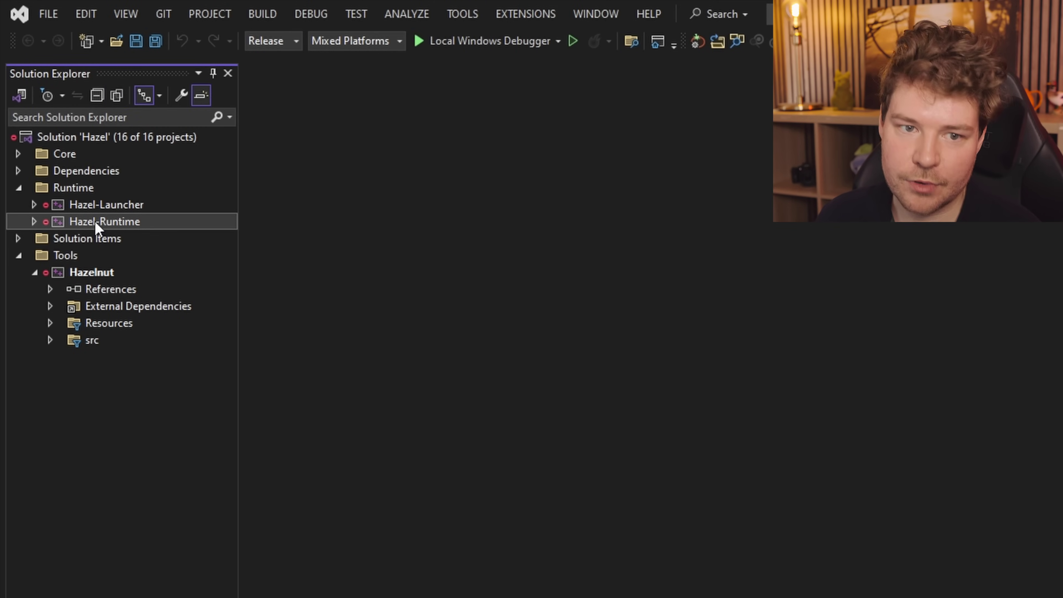
pyautogui.rightClick(96, 226)
pyautogui.click(157, 566)
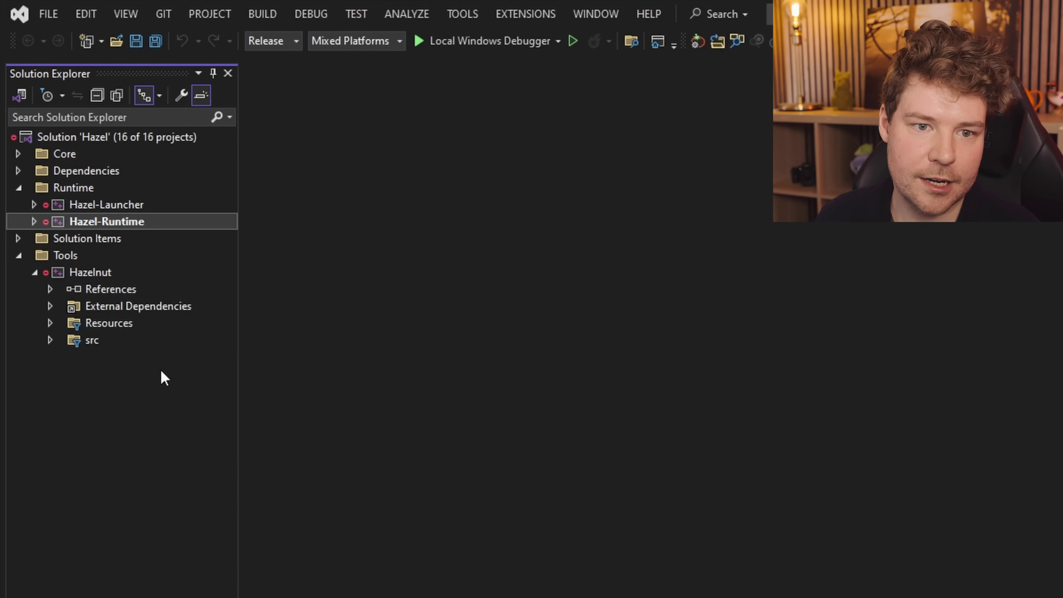
# - Set Hazel-Runtime's debugging Command Arguments to C:\Dev\Hazel\Release\Projects\ExampleProject
pyautogui.doubleClick(95, 221)
pyautogui.rightClick(95, 222)
pyautogui.click(256, 523)
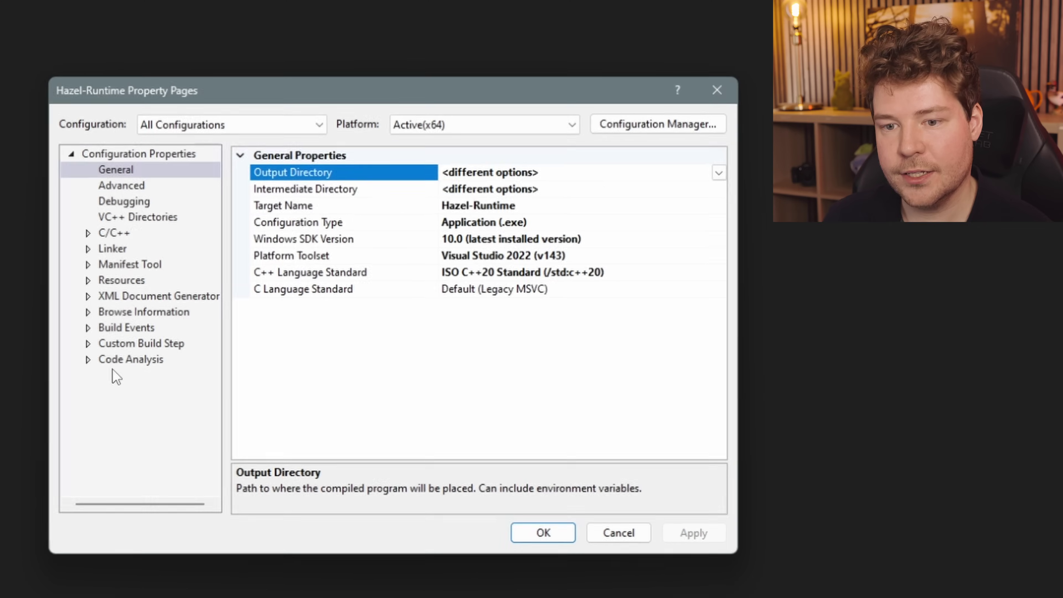
pyautogui.click(124, 202)
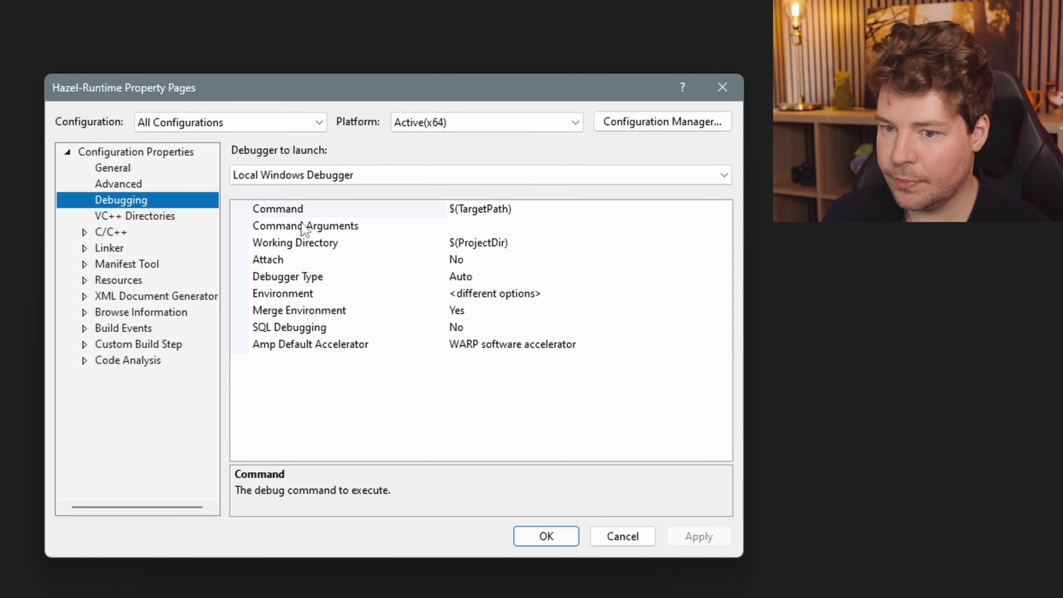
pyautogui.click(341, 229)
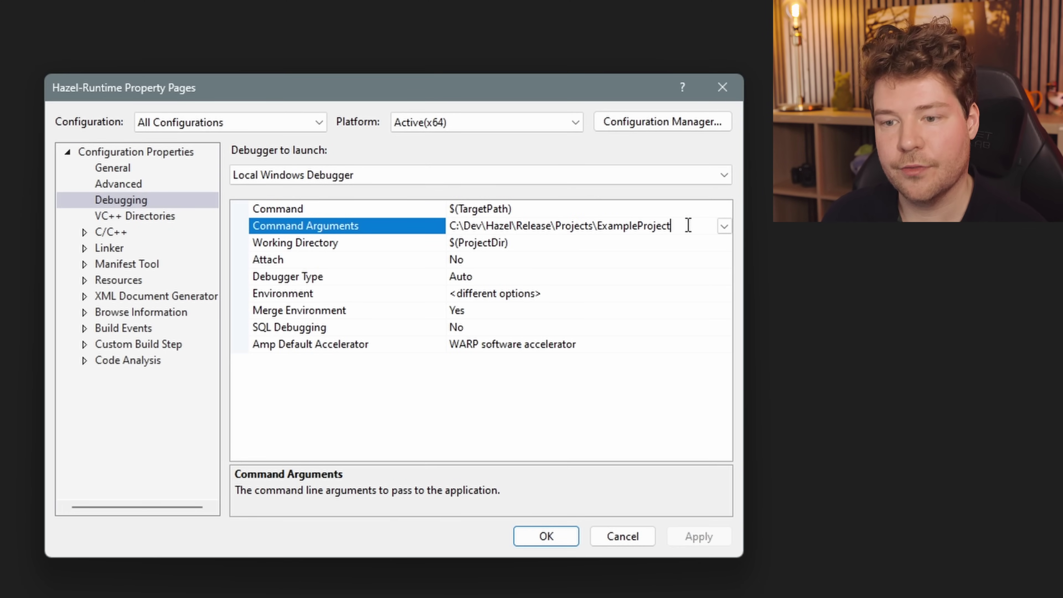
pyautogui.click(551, 536)
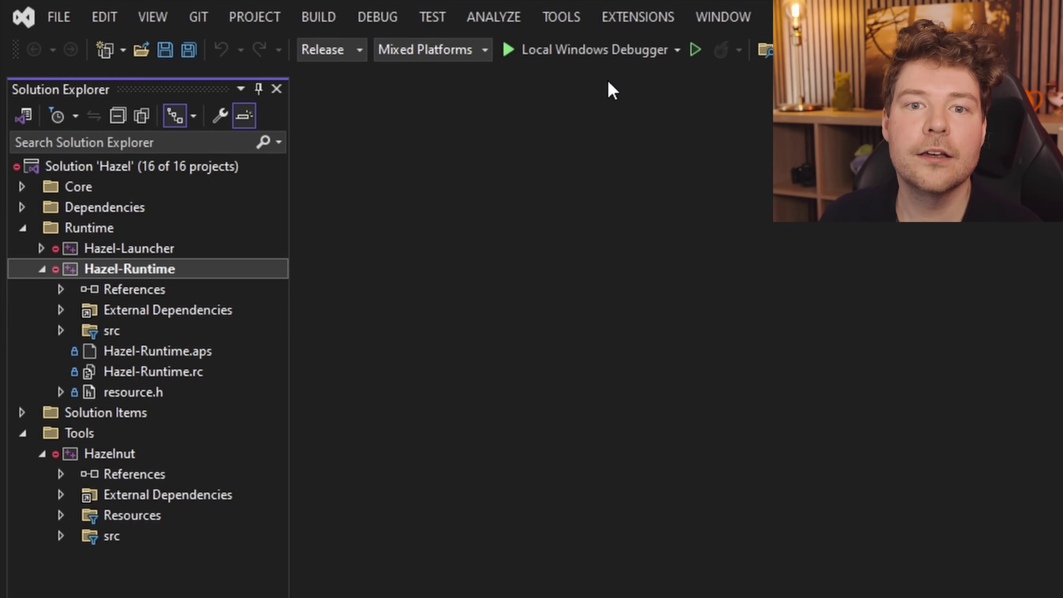
# - Launch Hazel-Runtime, maximize and restore its window, then close it with Alt+F4
pyautogui.click(573, 51)
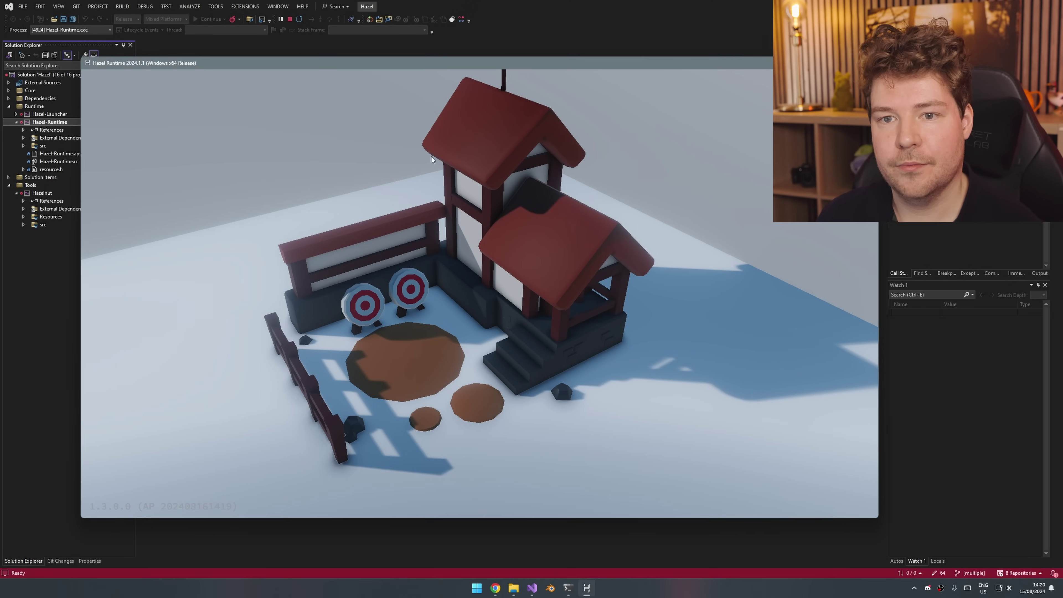
pyautogui.doubleClick(350, 68)
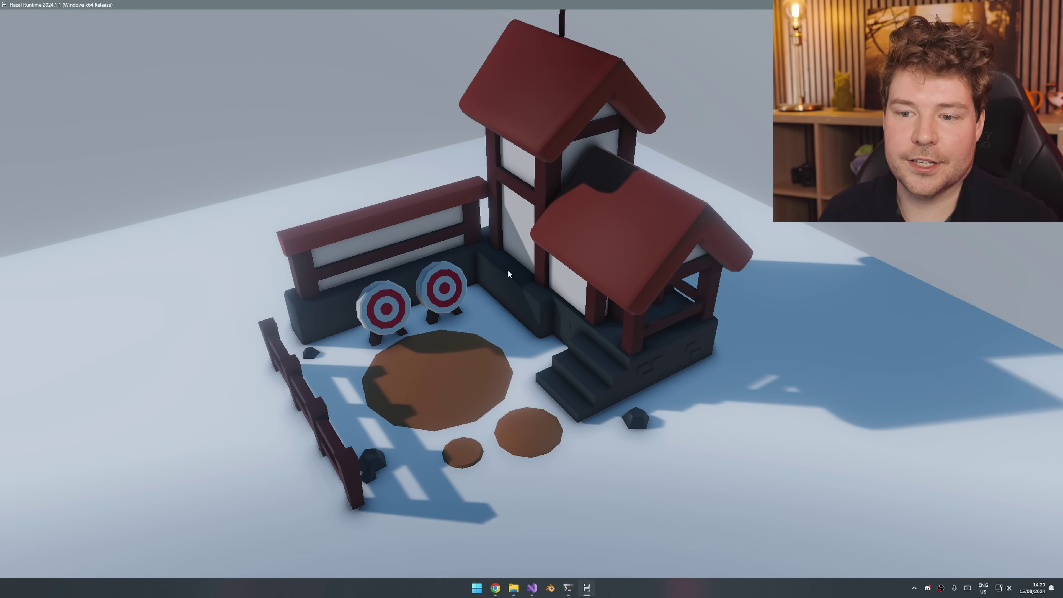
pyautogui.moveTo(533, 4); pyautogui.dragTo(477, 80)
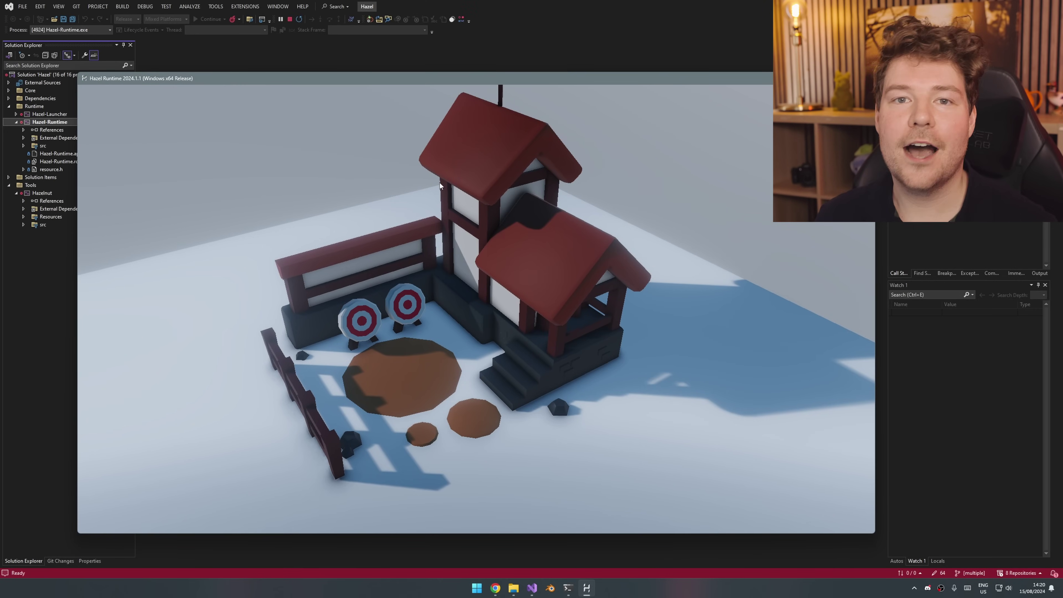
pyautogui.hotkey('alt', 'F4')
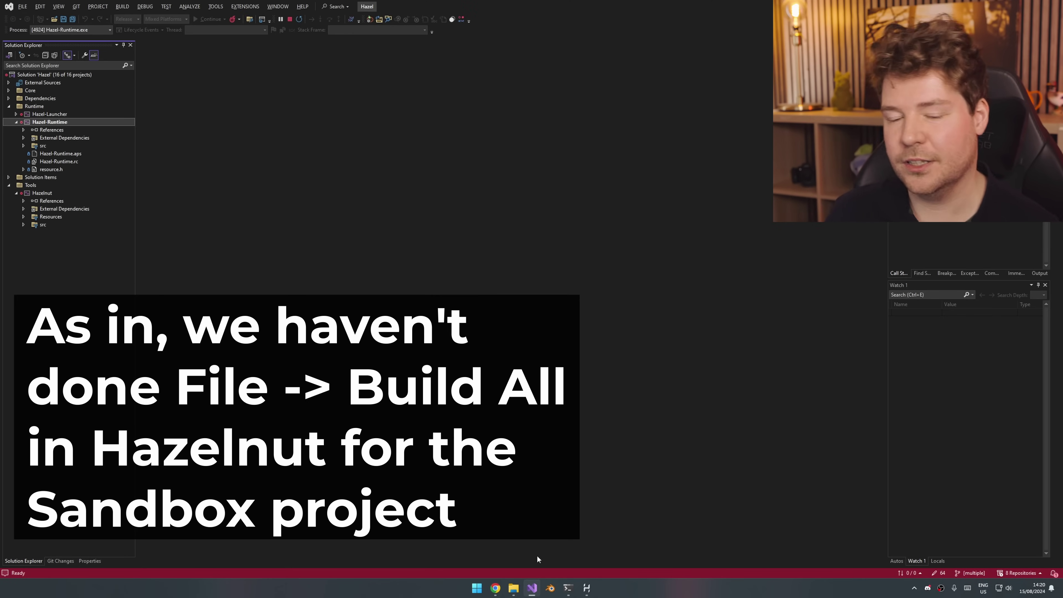
# - Open the SandboxProject folder, then start debugging the Hazelnut editor with F5
pyautogui.click(514, 588)
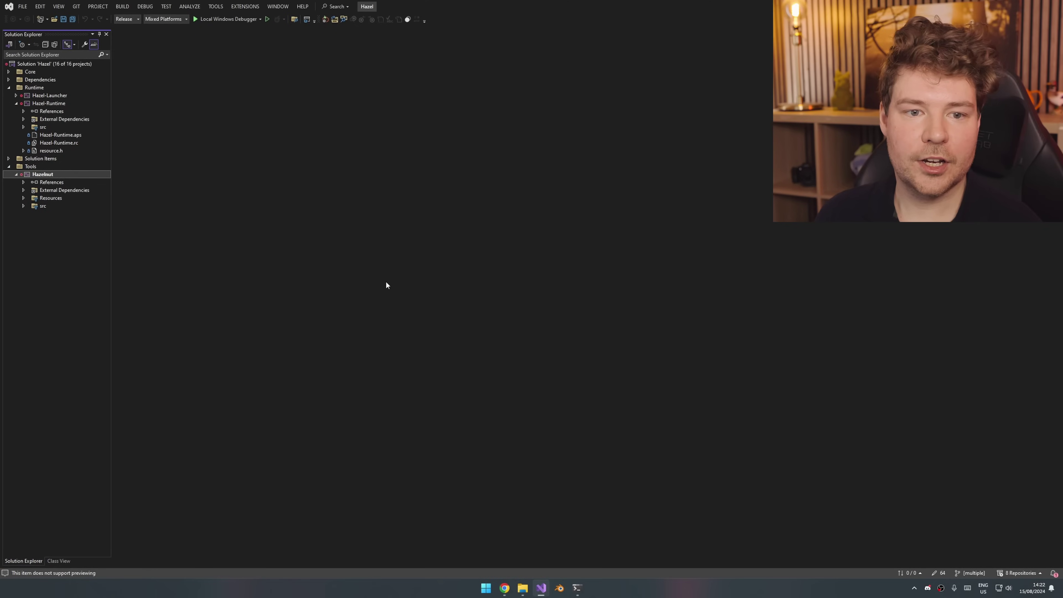
pyautogui.press('F5')
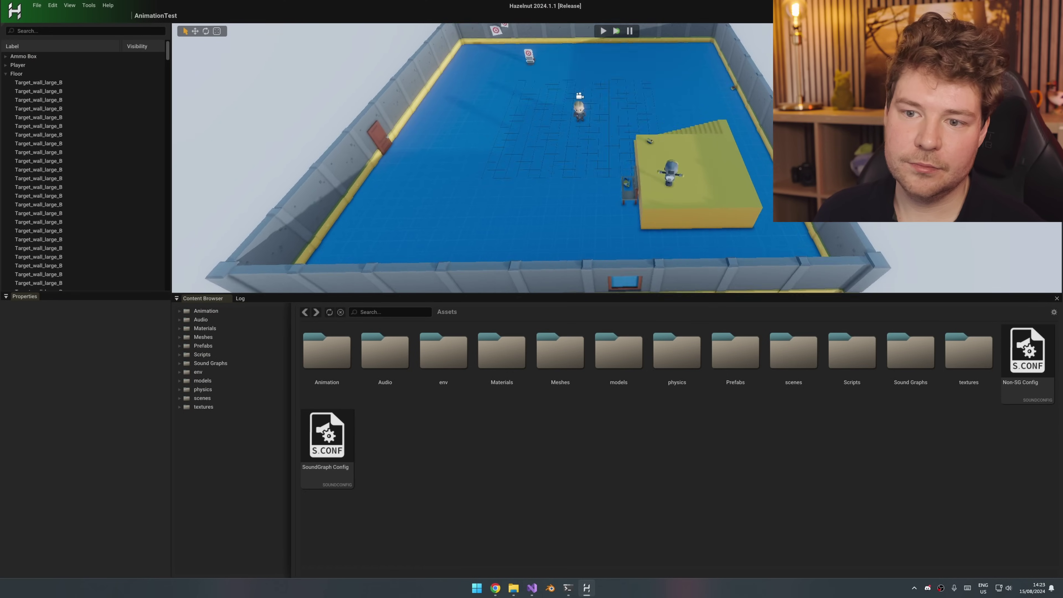
# - Select a Target_wall_large_B piece in the loaded AnimationTest scene
pyautogui.click(642, 196)
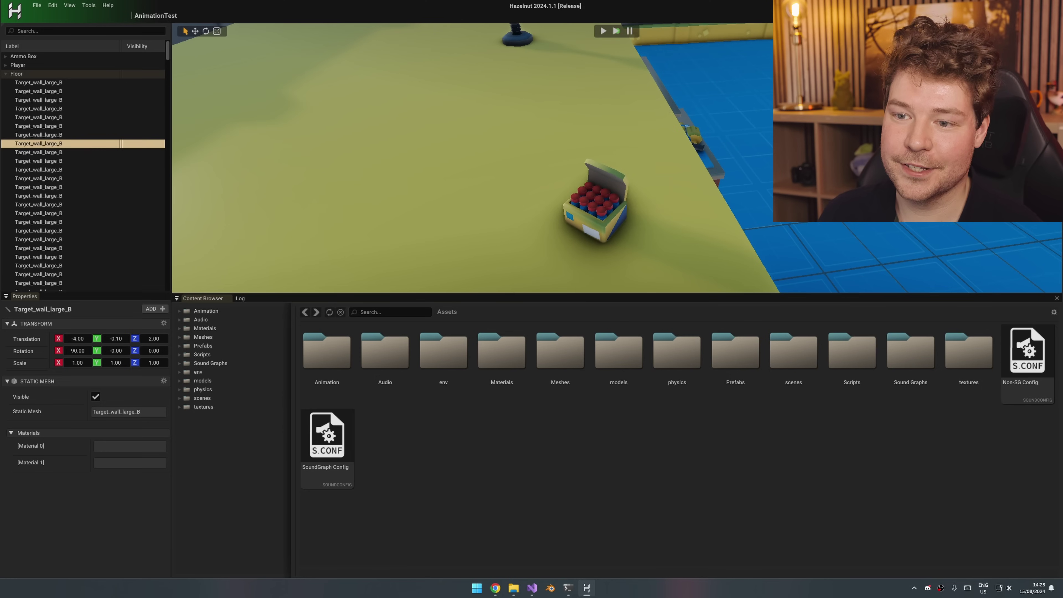
# - Select the Ammo Box, browse to Meshes > Source > KayKit, and show Ammo_Box in Explorer
pyautogui.click(588, 225)
pyautogui.doubleClick(560, 351)
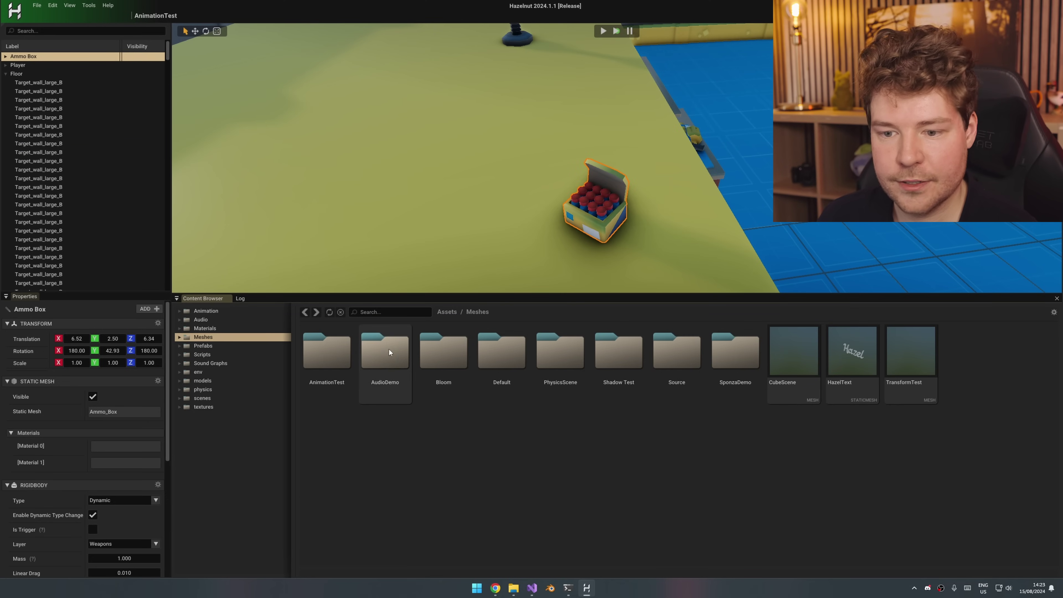
pyautogui.doubleClick(320, 357)
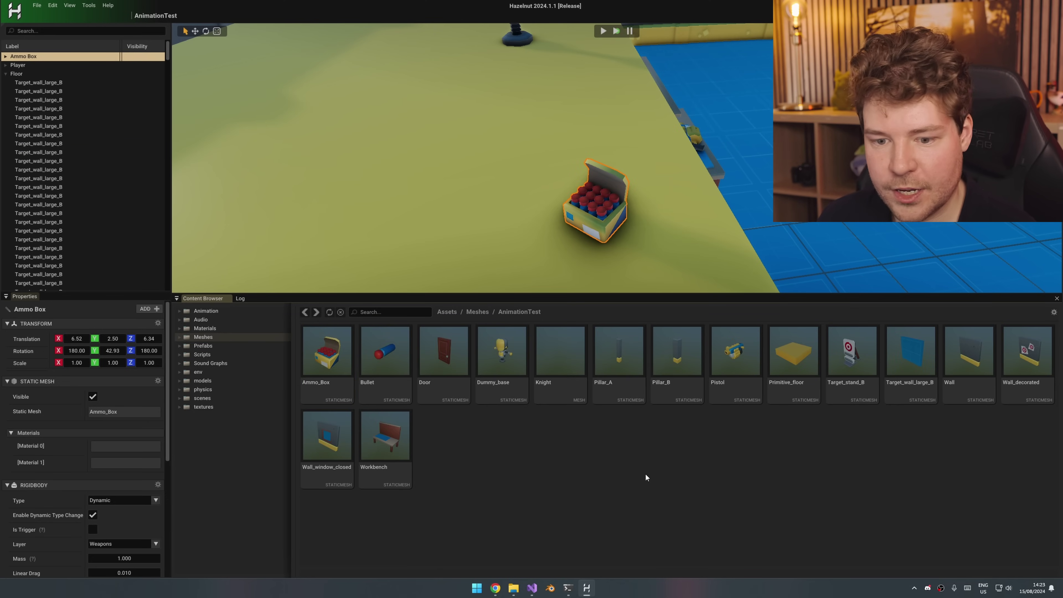
pyautogui.hotkey('alt', 'Left')
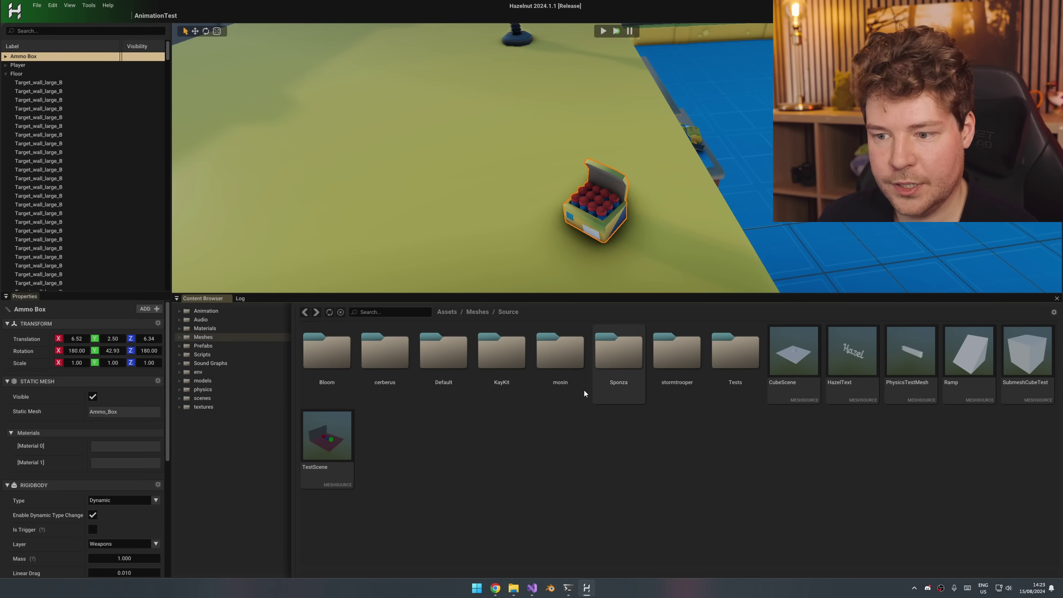
pyautogui.doubleClick(725, 372)
pyautogui.rightClick(329, 368)
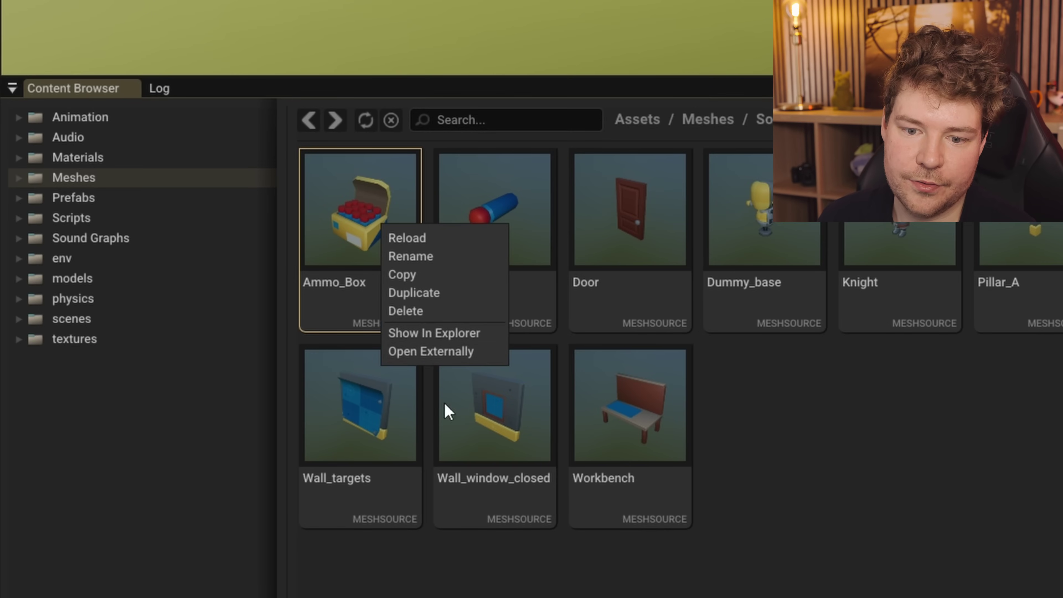
pyautogui.click(443, 334)
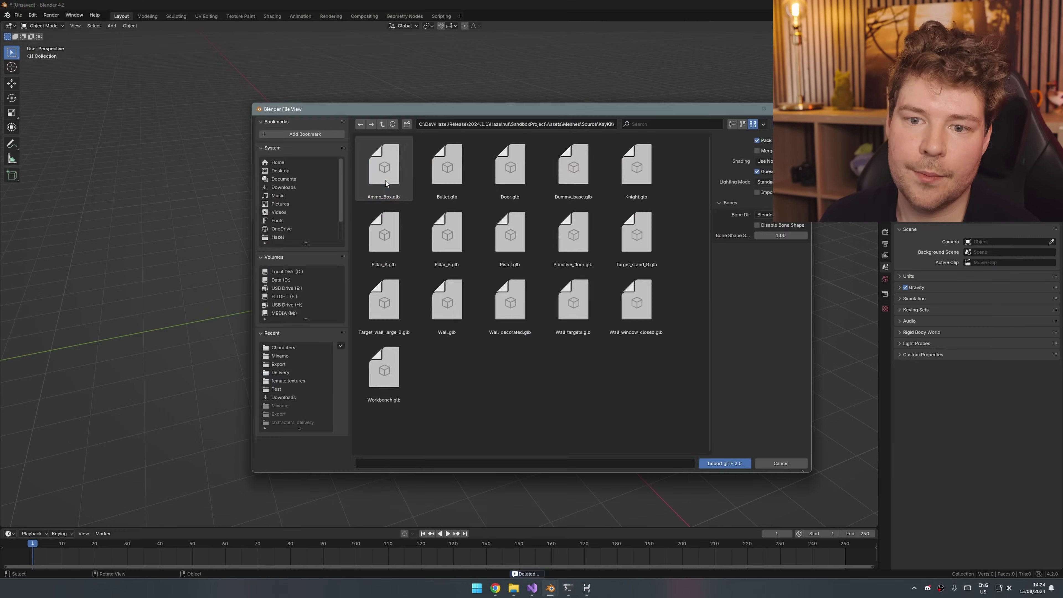
pyautogui.press('Escape')
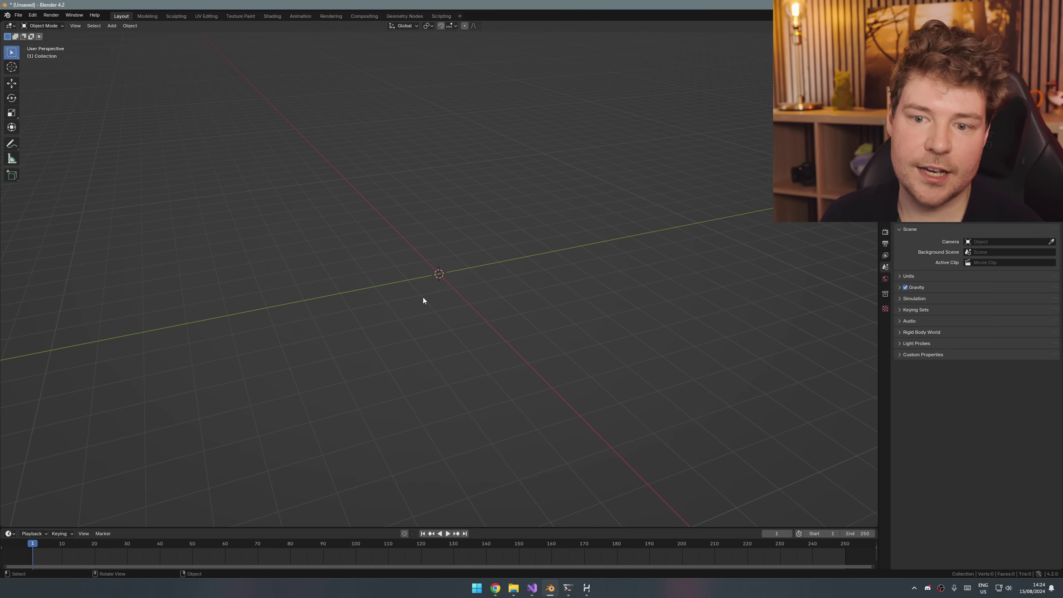
# - Switch the imported Ammo_Box view to Material Preview shading
pyautogui.moveTo(428, 288); pyautogui.dragTo(601, 256, button='middle')
pyautogui.scroll(5, 601, 256)
pyautogui.press('z')
pyautogui.click(597, 298)
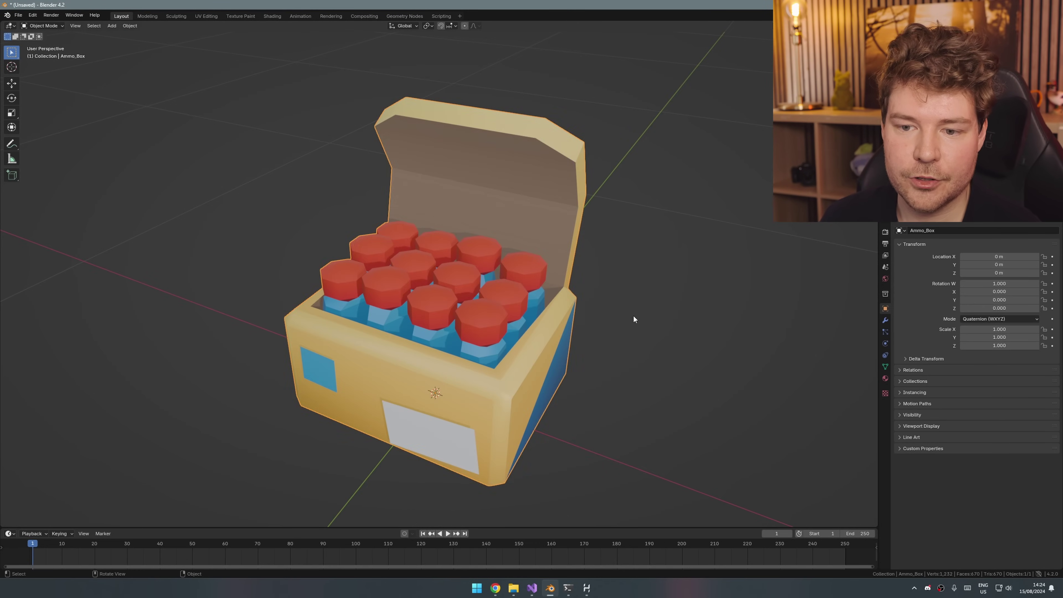
# - In Edit Mode, box-select all the lid vertices with X-ray turned on
pyautogui.hotkey('ctrl', 'pagedown')
pyautogui.moveTo(209, 73)
pyautogui.mouseDown()
pyautogui.moveTo(636, 156)
pyautogui.moveTo(651, 188)
pyautogui.mouseUp()
pyautogui.moveTo(651, 188); pyautogui.dragTo(670, 285, button='middle')
pyautogui.hotkey('alt', 'z')
pyautogui.moveTo(461, 67); pyautogui.dragTo(709, 234)
pyautogui.moveTo(712, 230)
pyautogui.mouseDown(button='middle')
pyautogui.moveTo(640, 207)
pyautogui.moveTo(586, 240)
pyautogui.mouseUp(button='middle')
# - Move the selected lid to a new position and return to Object Mode
pyautogui.press('g')
pyautogui.click(607, 226)
pyautogui.hotkey('alt', 'z')
pyautogui.click(611, 287)
pyautogui.moveTo(611, 287); pyautogui.dragTo(584, 315, button='middle')
pyautogui.press('Tab')
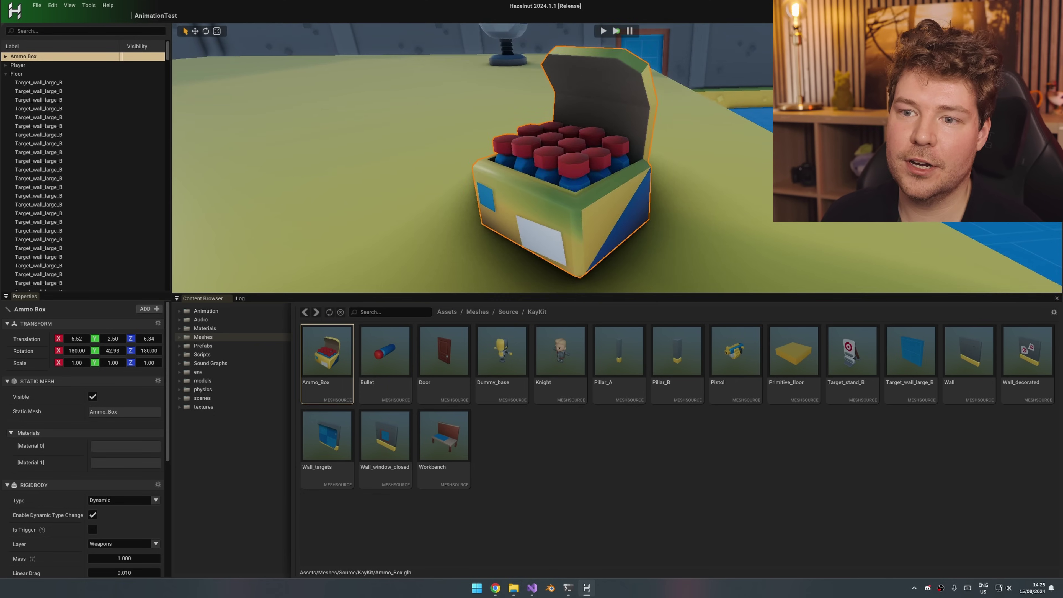
# - In Blender, start a glTF 2.0 export targeting the existing Ammo_Box.glb file
pyautogui.scroll(-2, 768, 185)
pyautogui.hotkey('alt', 'Tab')
pyautogui.moveTo(773, 119); pyautogui.dragTo(666, 119)
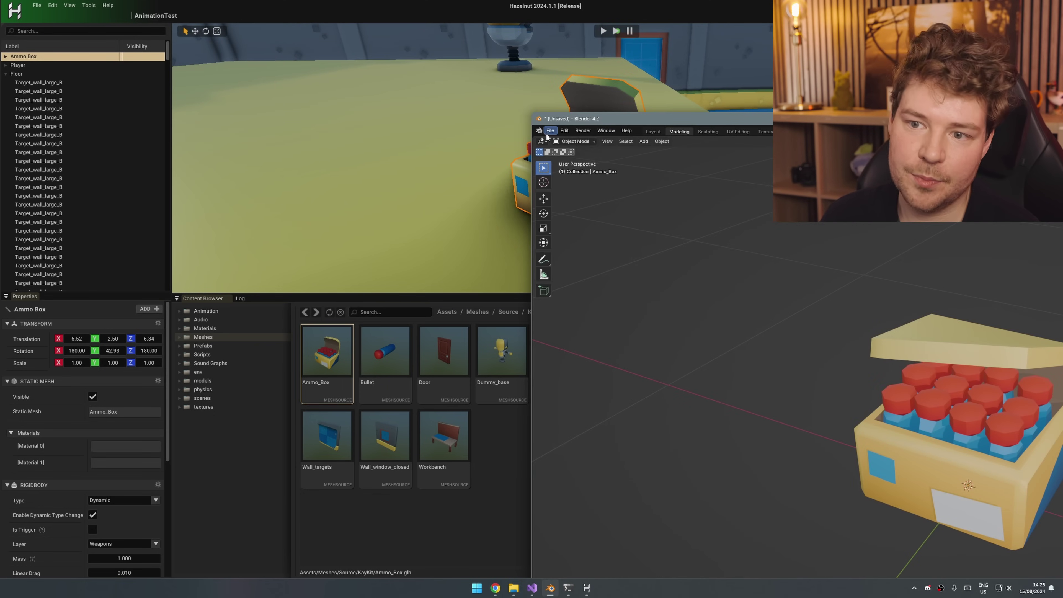
pyautogui.click(550, 131)
pyautogui.moveTo(594, 259)
pyautogui.click(670, 341)
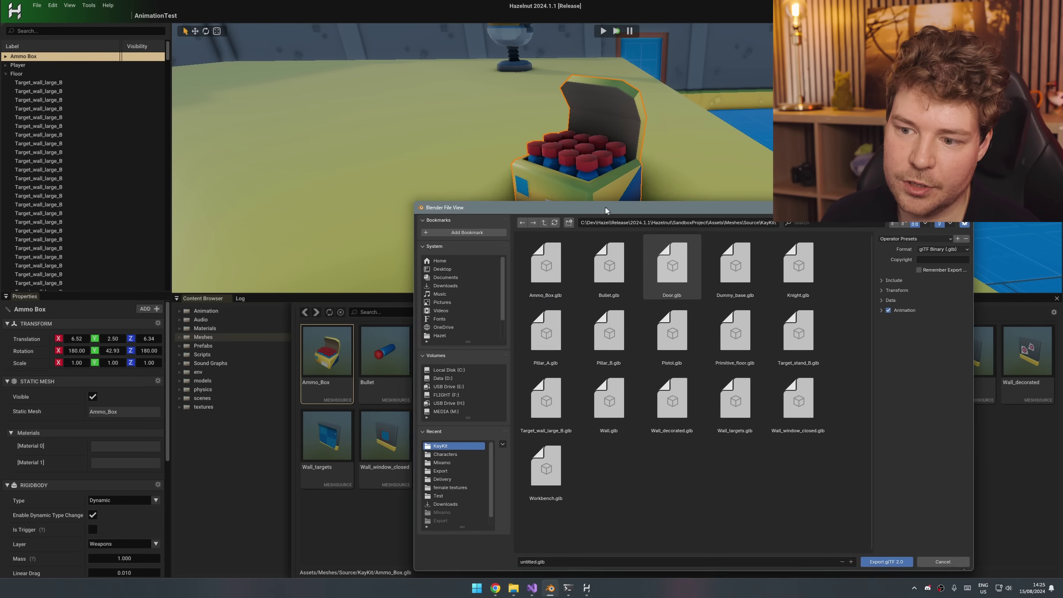
pyautogui.click(546, 287)
# - Overwrite Ammo_Box.glb with the export, then select the Primitive_floor piece in Hazelnut
pyautogui.moveTo(866, 214); pyautogui.dragTo(439, 173)
pyautogui.click(465, 522)
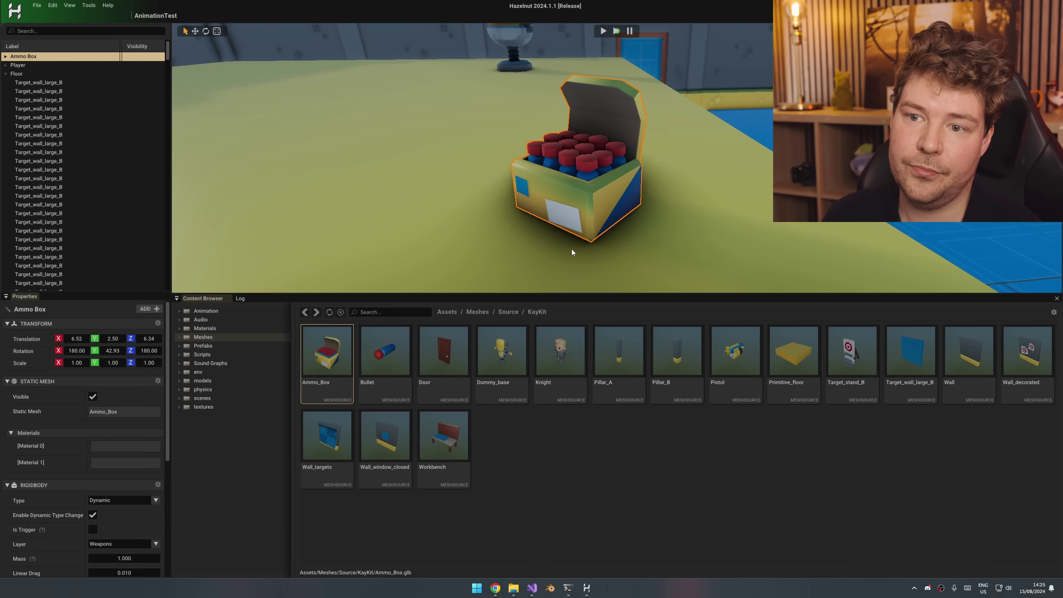
pyautogui.moveTo(571, 226); pyautogui.dragTo(572, 226, button='right')
pyautogui.click(572, 226)
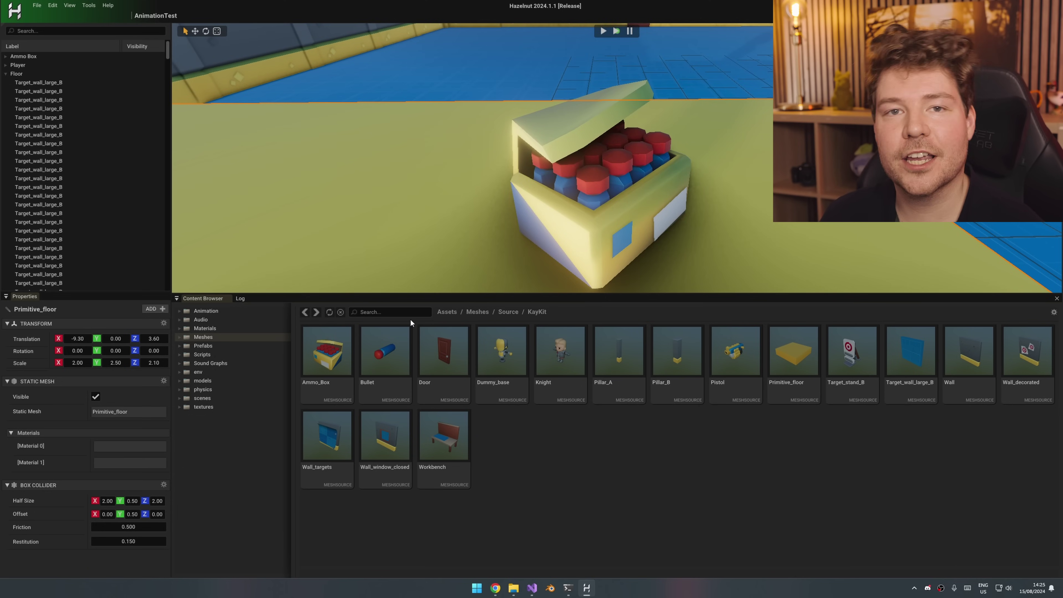
pyautogui.moveTo(431, 294); pyautogui.dragTo(437, 400)
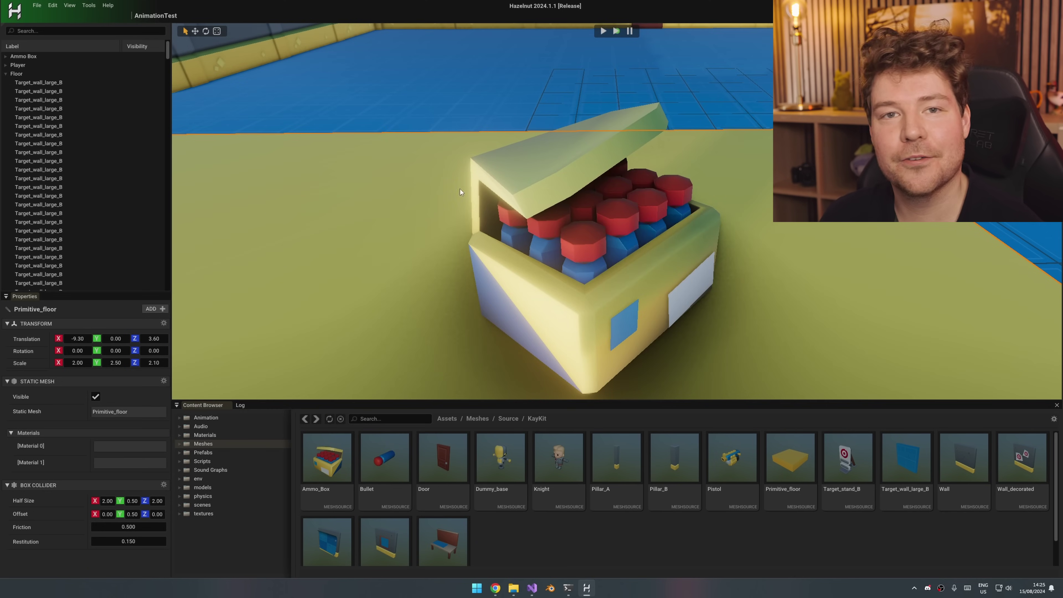
pyautogui.moveTo(460, 192); pyautogui.dragTo(460, 192, button='right')
pyautogui.moveTo(600, 230); pyautogui.dragTo(601, 230, button='right')
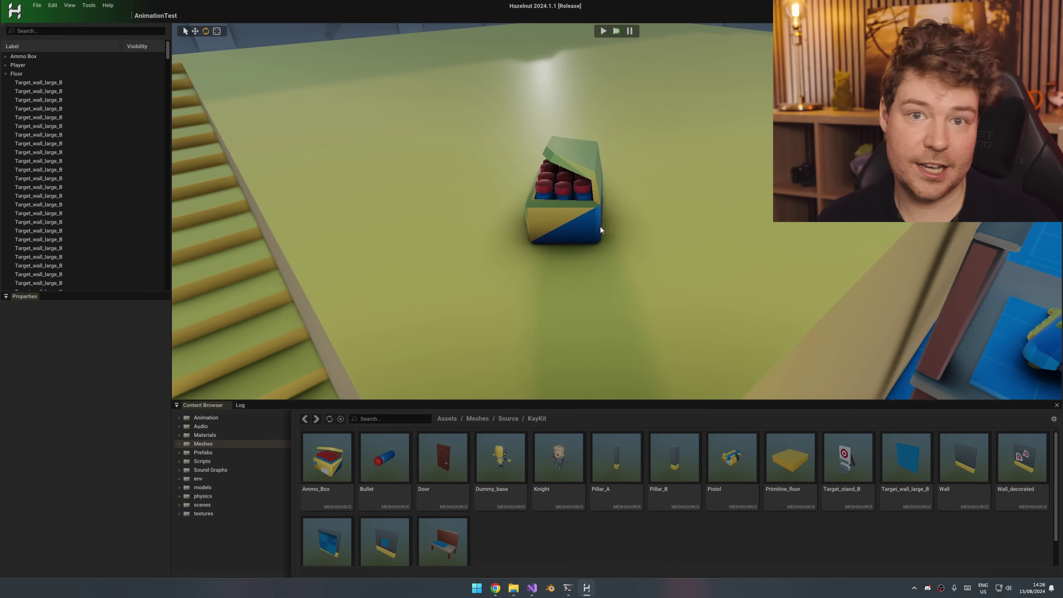
pyautogui.moveTo(600, 227); pyautogui.dragTo(617, 224, button='right')
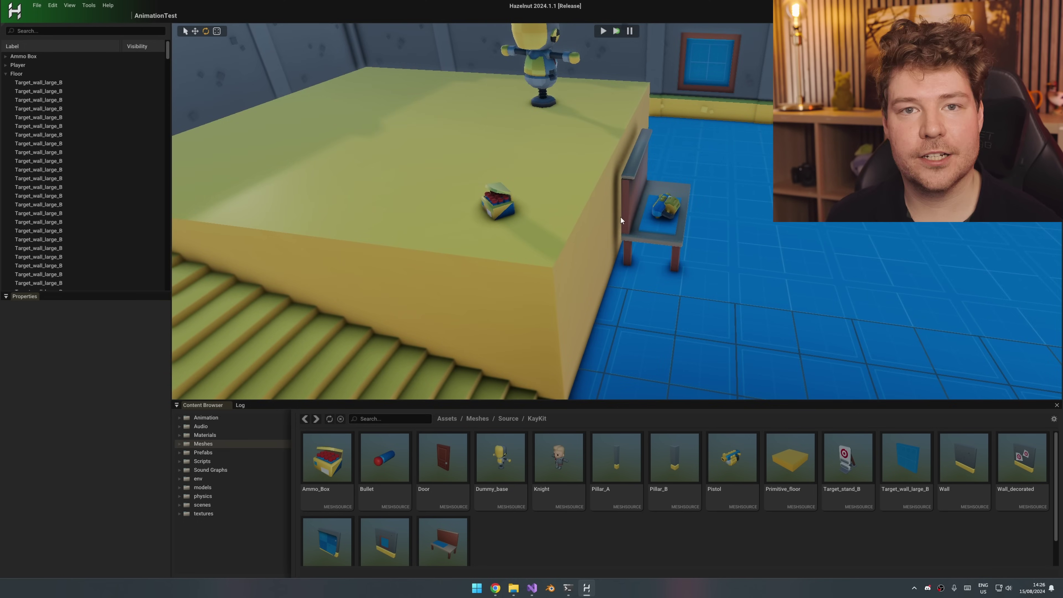
# - Enlarge the KayKit thumbnails to six per row and enable Show Asset Types
pyautogui.moveTo(568, 400); pyautogui.dragTo(568, 318)
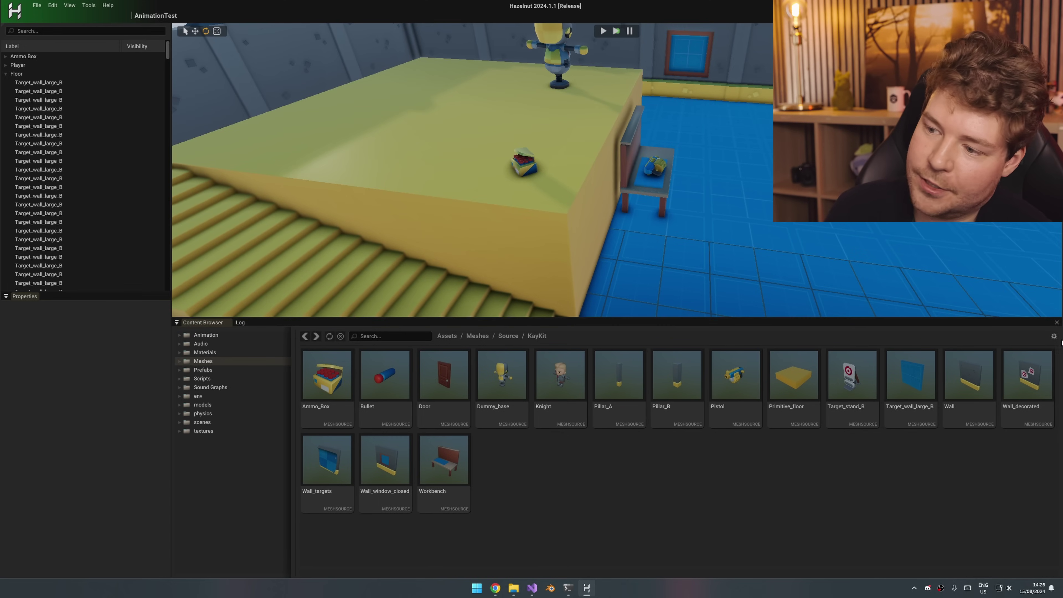
pyautogui.click(1039, 352)
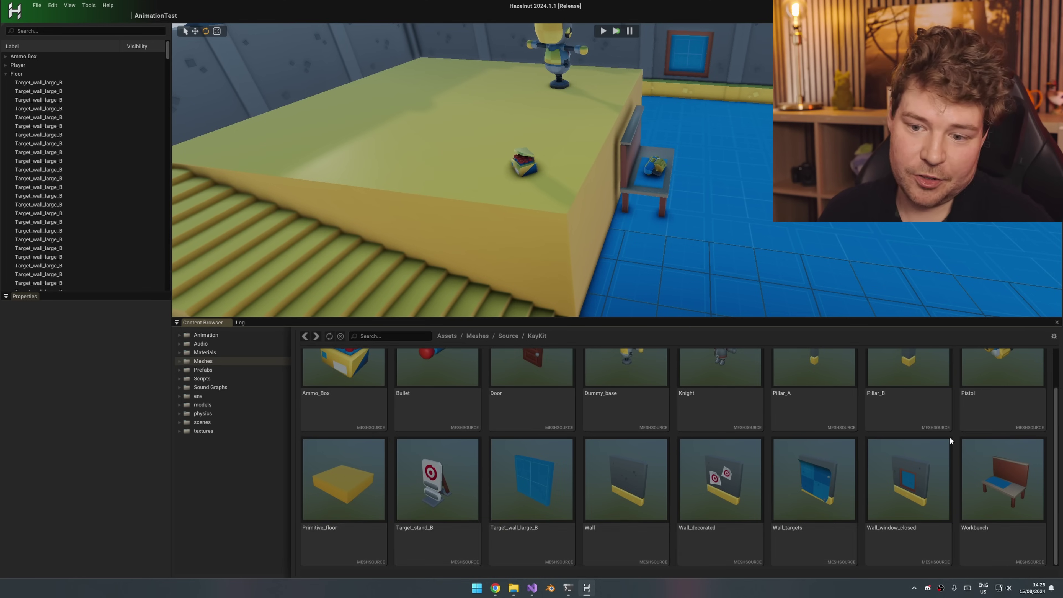
pyautogui.scroll(1, 749, 455)
pyautogui.scroll(-1, 749, 456)
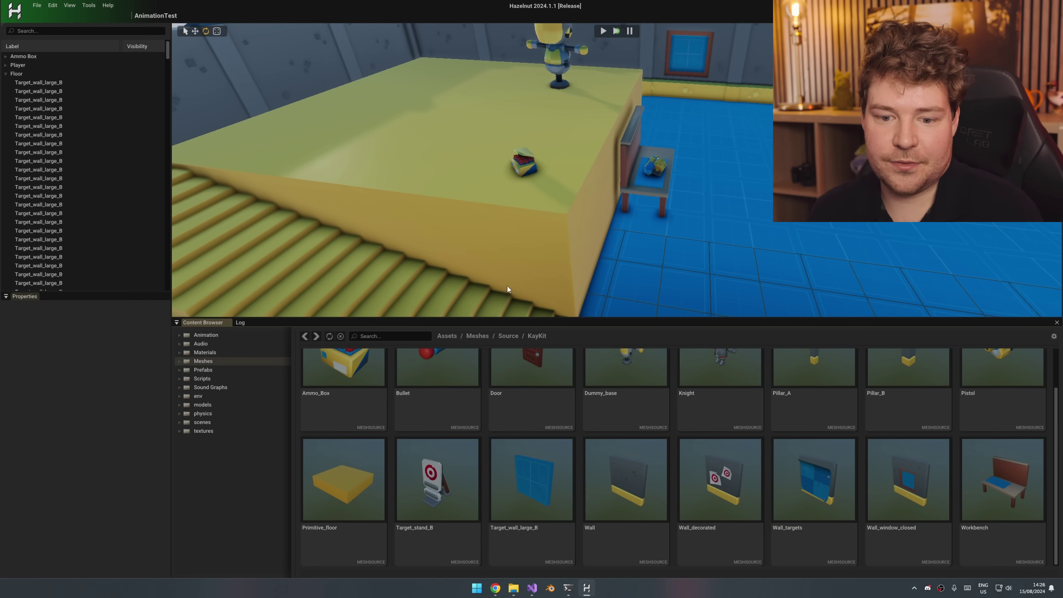
pyautogui.scroll(1, 1012, 477)
pyautogui.scroll(-1, 331, 462)
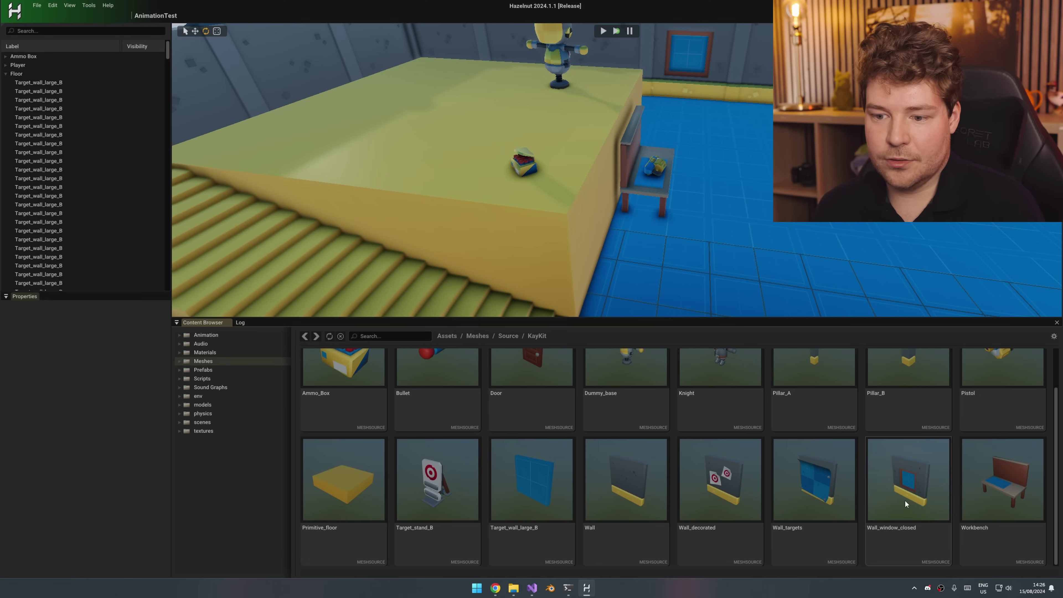
pyautogui.scroll(1, 712, 506)
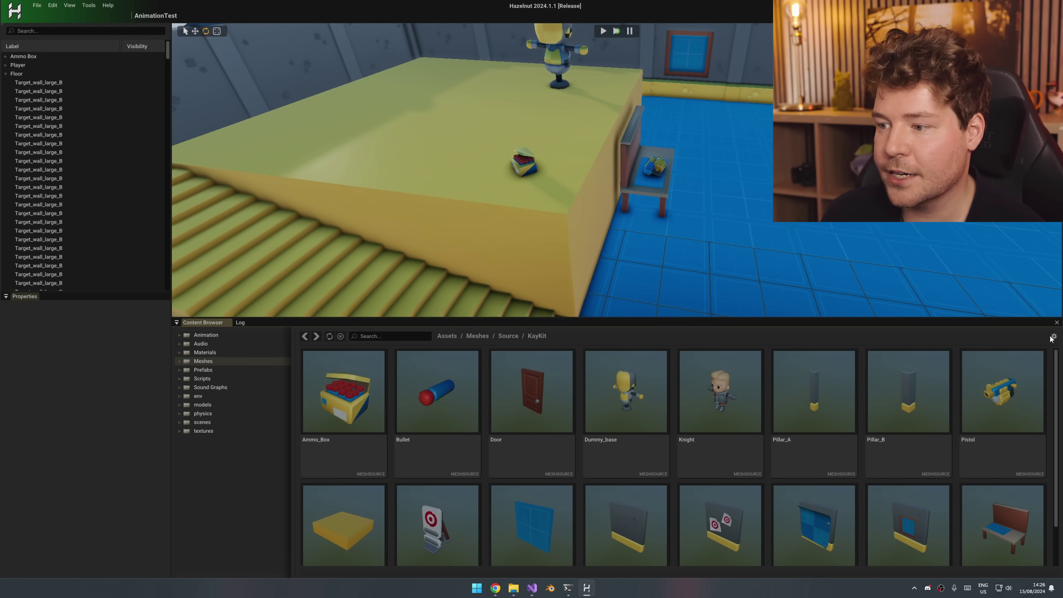
pyautogui.moveTo(993, 359); pyautogui.dragTo(997, 357)
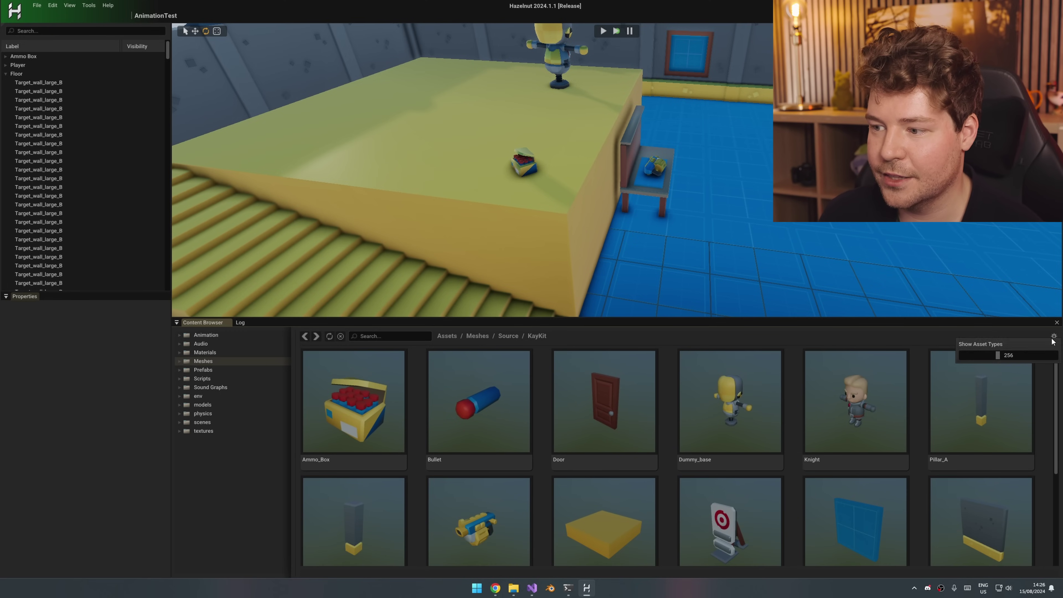
pyautogui.click(980, 343)
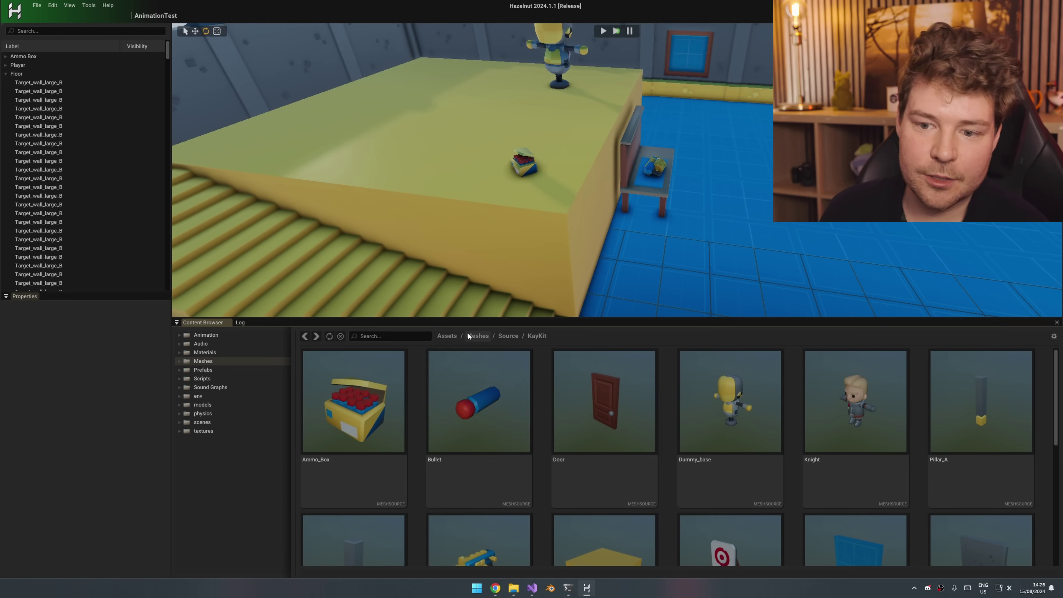
# - Go up to the Assets root and browse the material previews in Materials
pyautogui.click(468, 335)
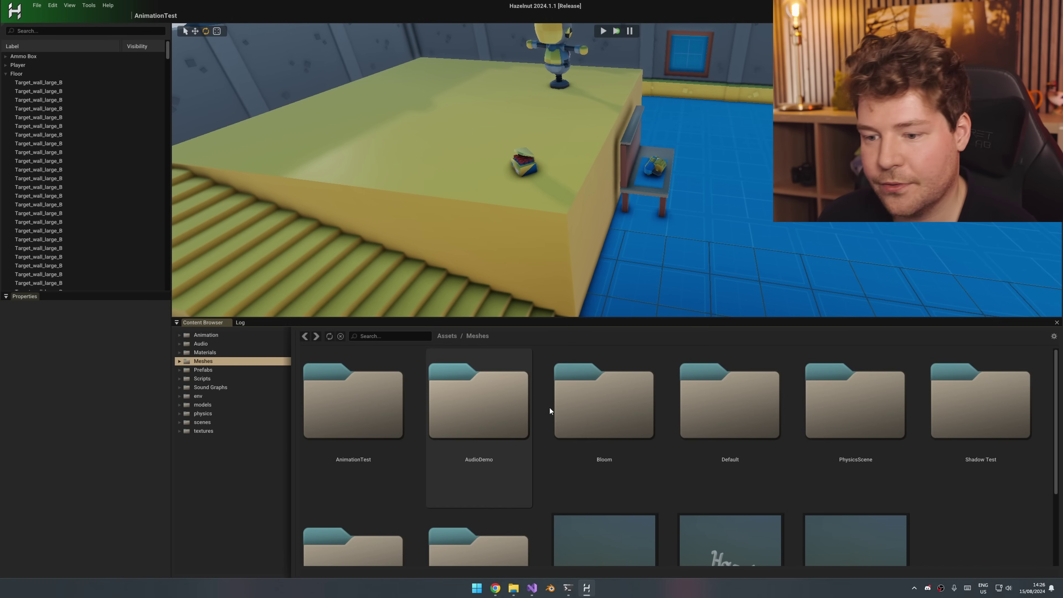
pyautogui.click(446, 335)
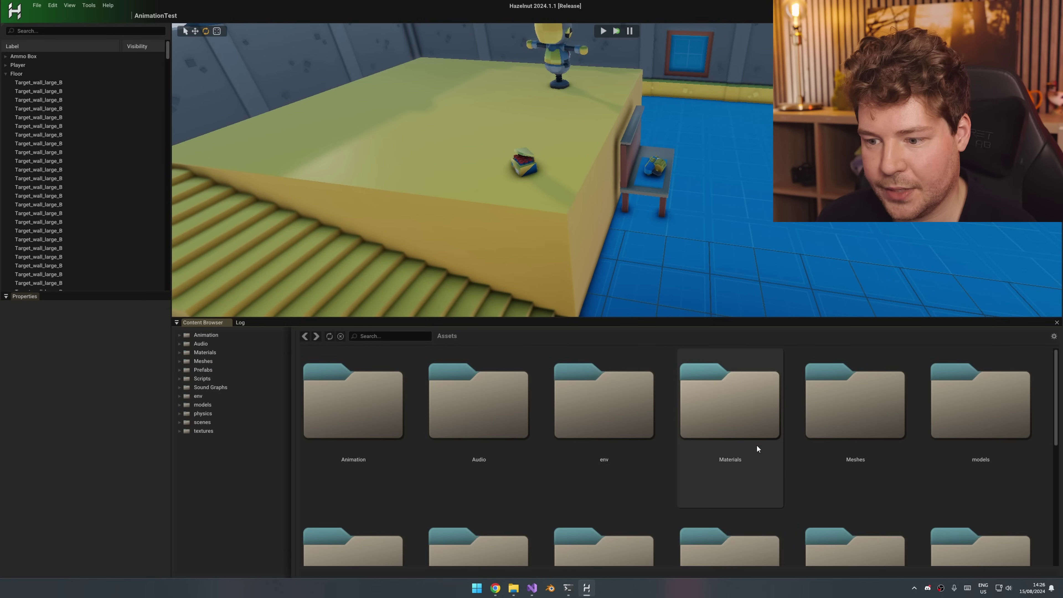
pyautogui.doubleClick(646, 419)
pyautogui.scroll(-3, 738, 491)
pyautogui.scroll(3, 691, 460)
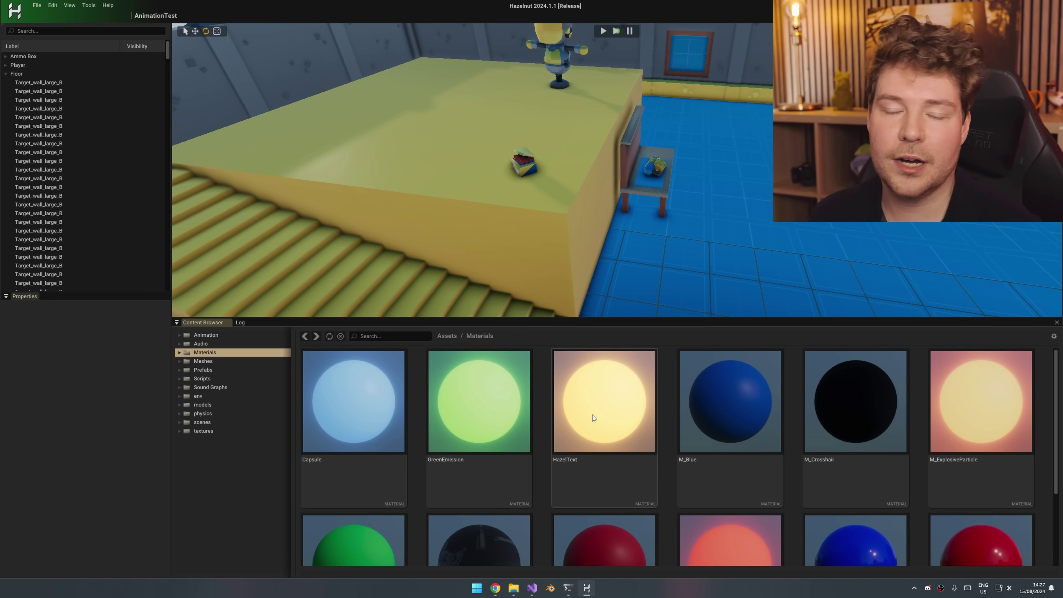
pyautogui.scroll(-3, 588, 415)
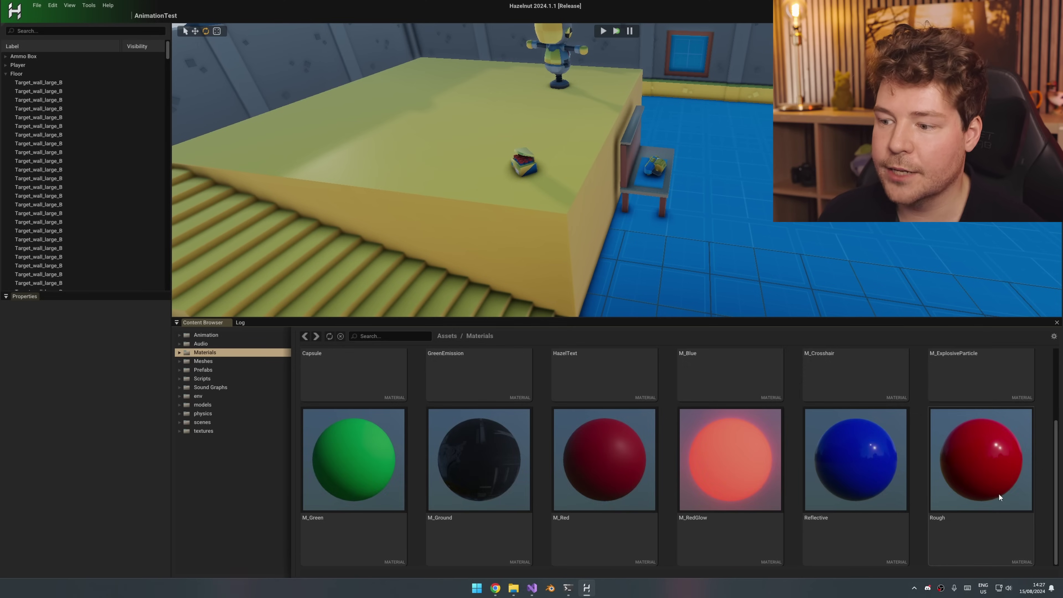
# - Shrink the asset thumbnails and open the Meshes > Source > KayKit folder
pyautogui.click(450, 336)
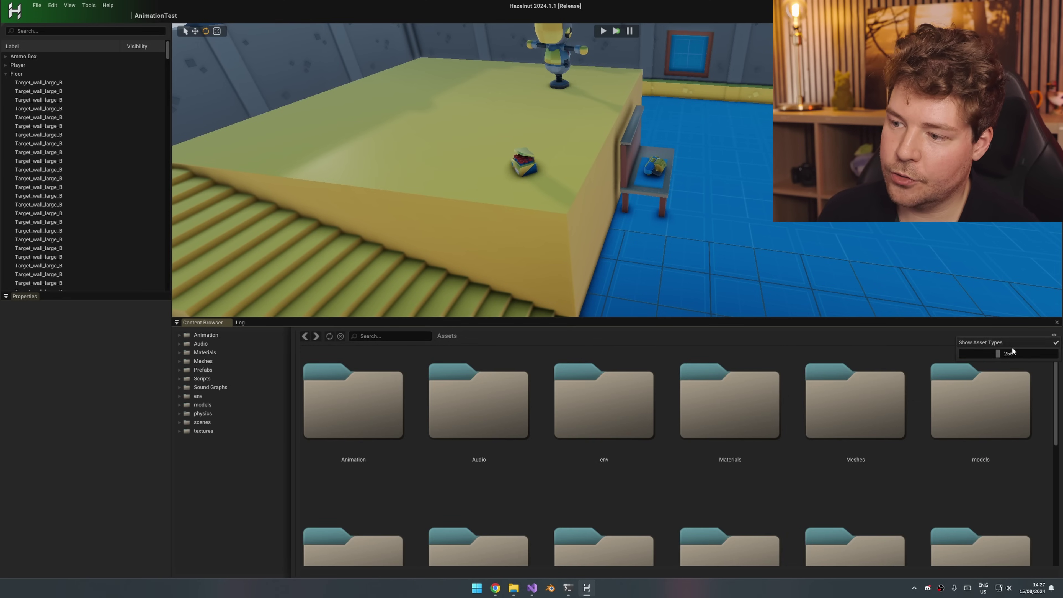
pyautogui.moveTo(991, 354); pyautogui.dragTo(977, 353)
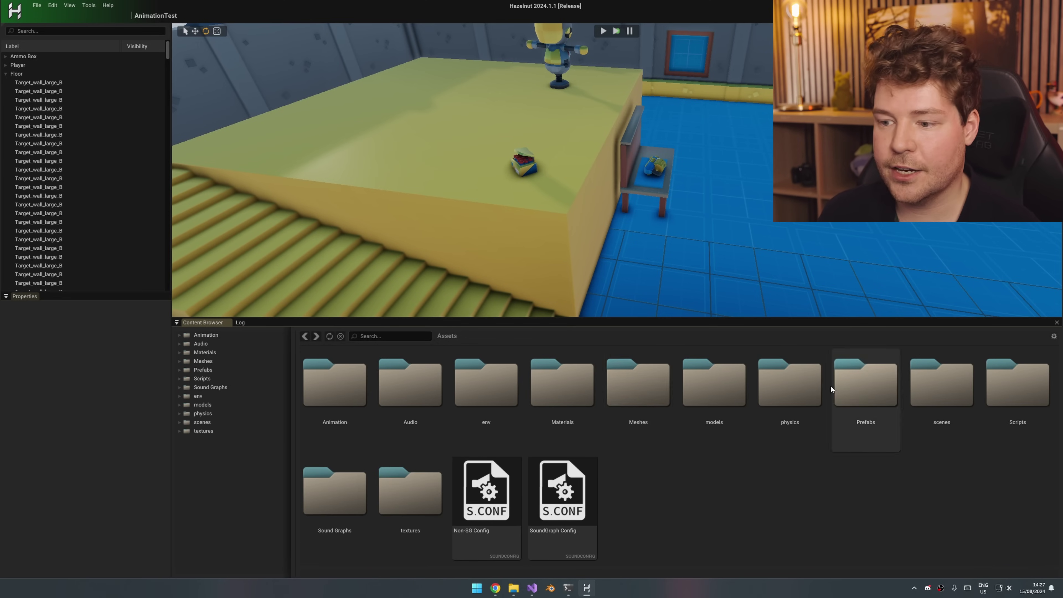
pyautogui.click(376, 337)
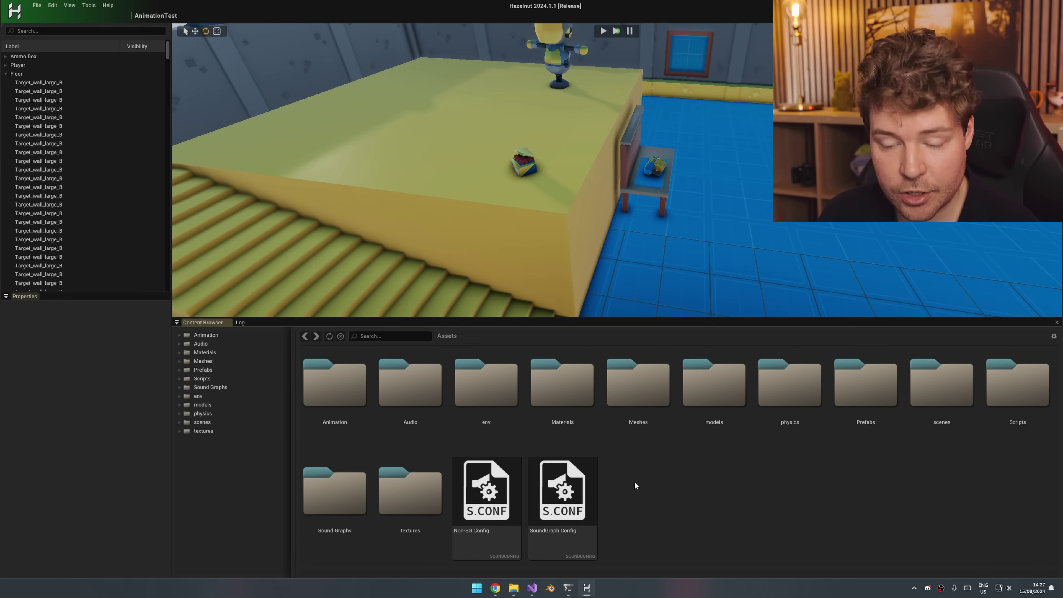
pyautogui.doubleClick(635, 398)
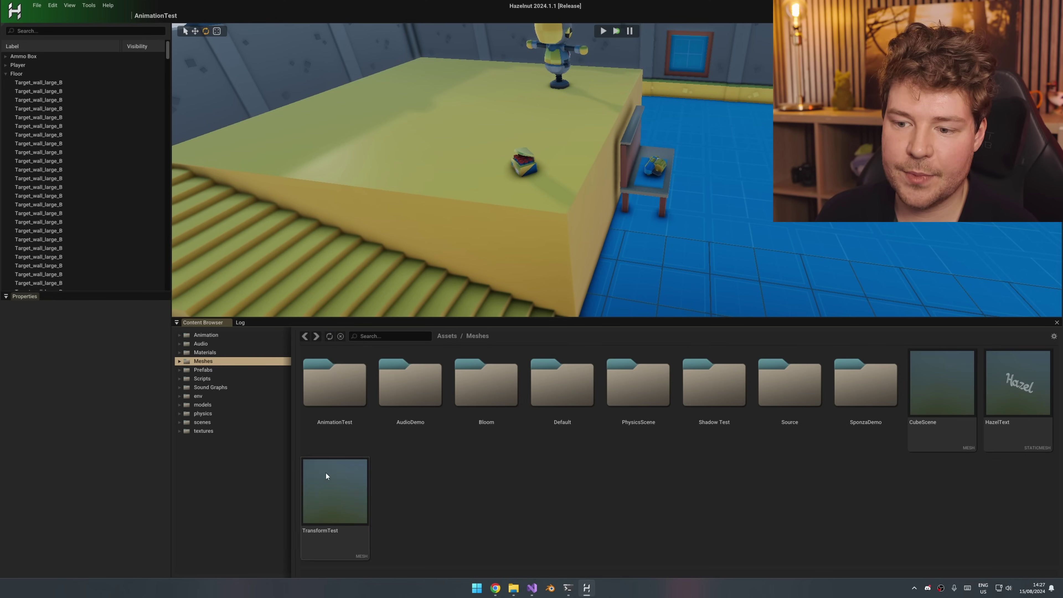
pyautogui.doubleClick(784, 396)
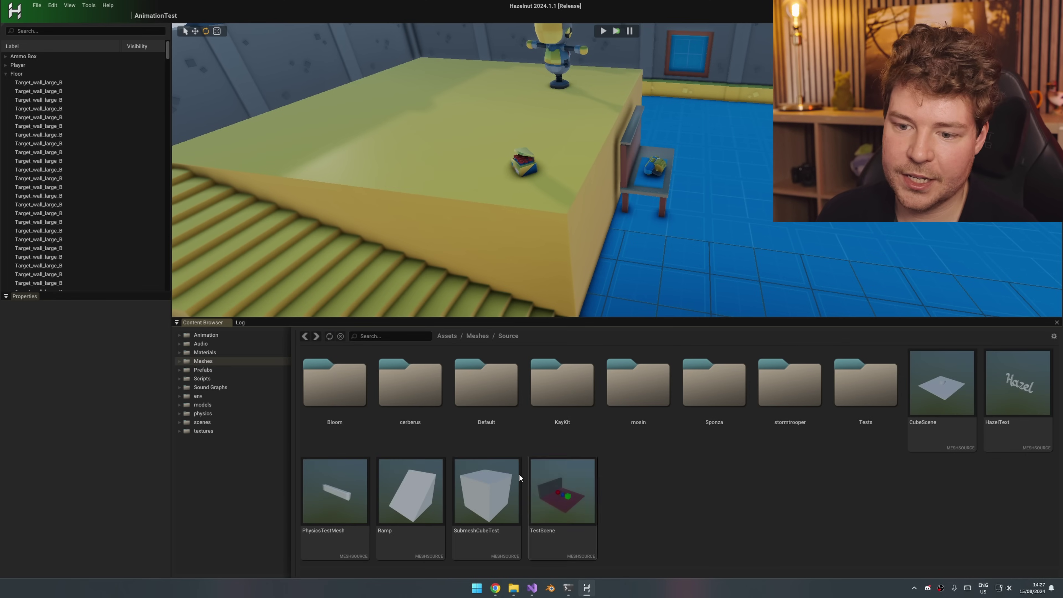
pyautogui.doubleClick(586, 380)
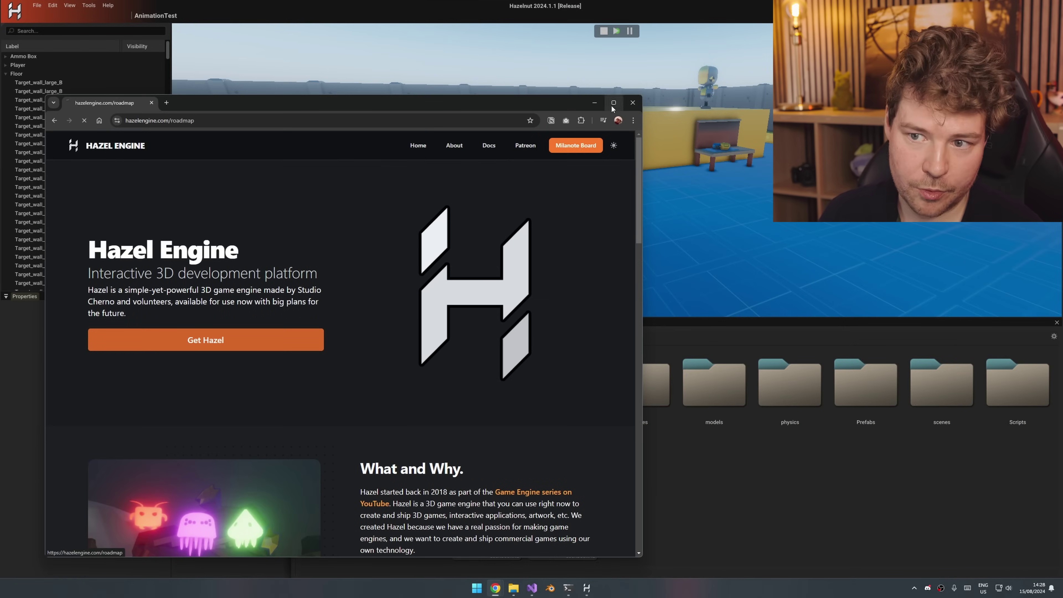
# - Maximize the Chrome window showing the Hazel Milanote roadmap board
pyautogui.click(614, 103)
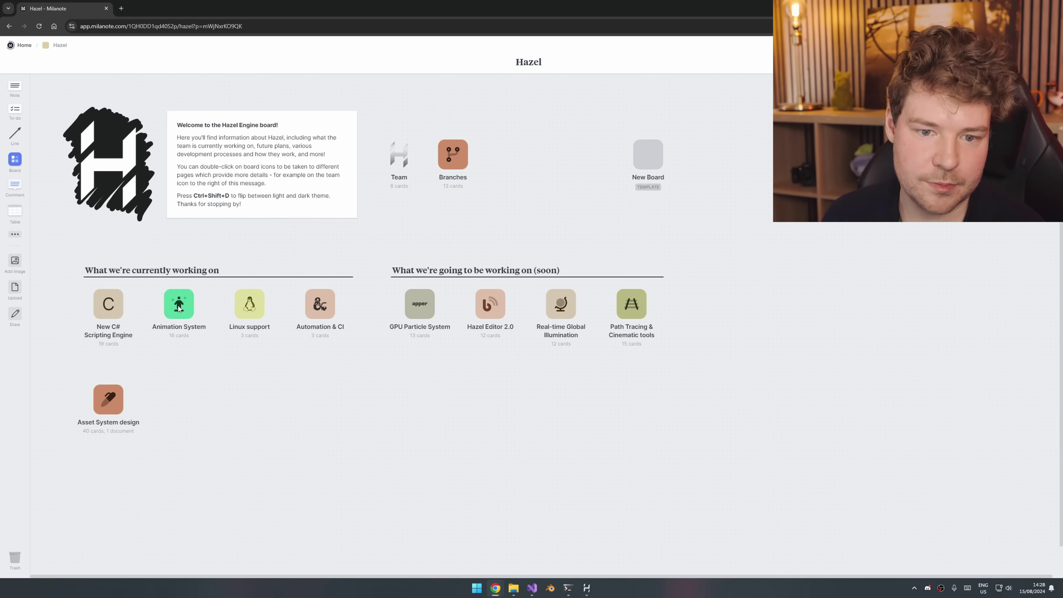
# - Open the Animation System board and scroll through its Planned Features cards
pyautogui.doubleClick(179, 305)
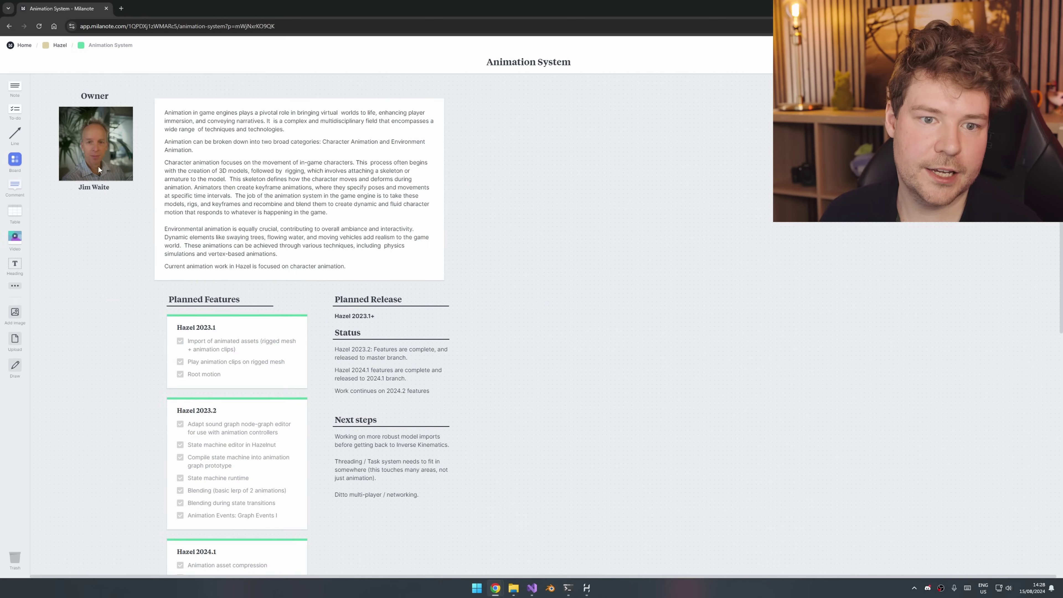
pyautogui.scroll(-3, 675, 305)
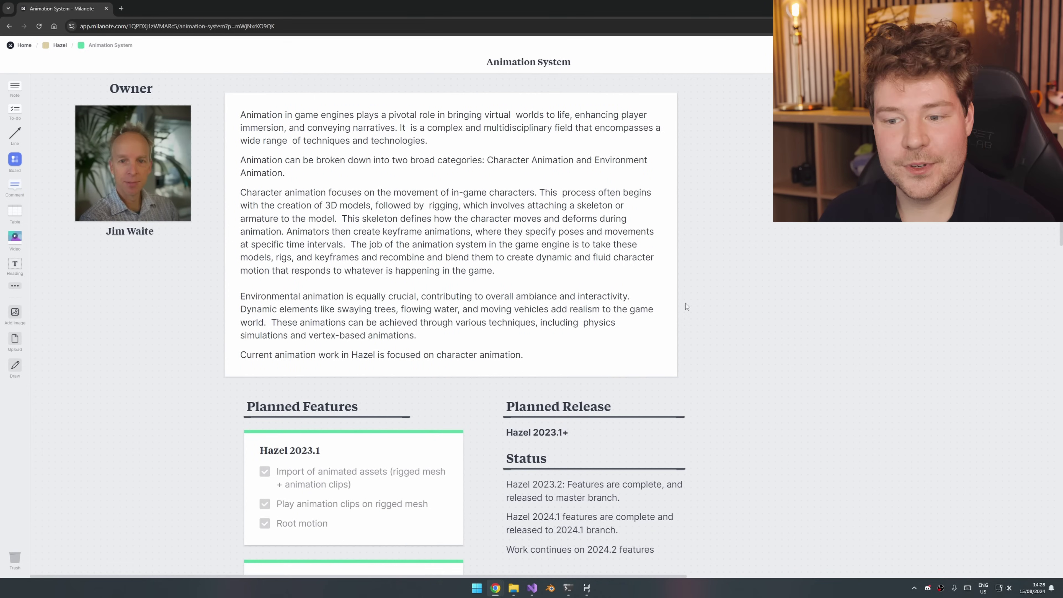
pyautogui.scroll(-5, 695, 300)
pyautogui.scroll(2, 316, 163)
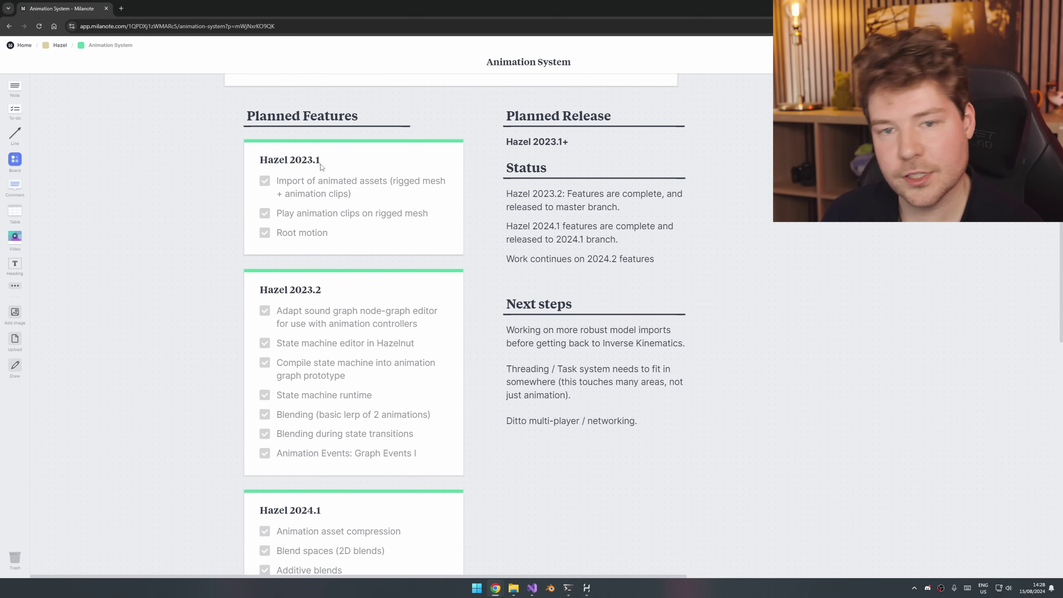
pyautogui.scroll(-5, 326, 186)
pyautogui.scroll(-4, 307, 309)
pyautogui.scroll(12, 476, 345)
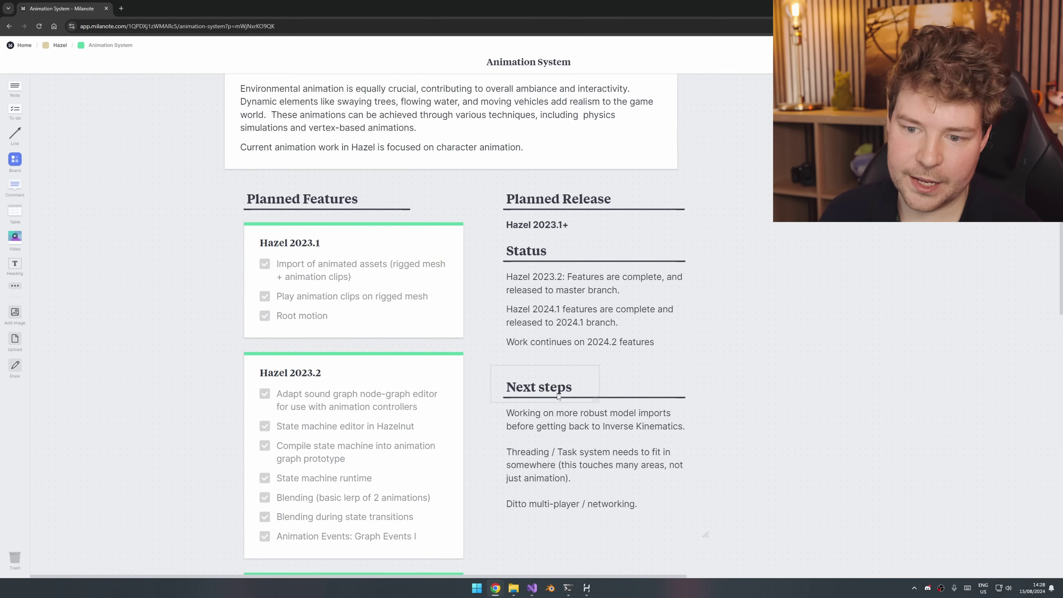
pyautogui.scroll(-15, 439, 278)
pyautogui.scroll(5, 356, 448)
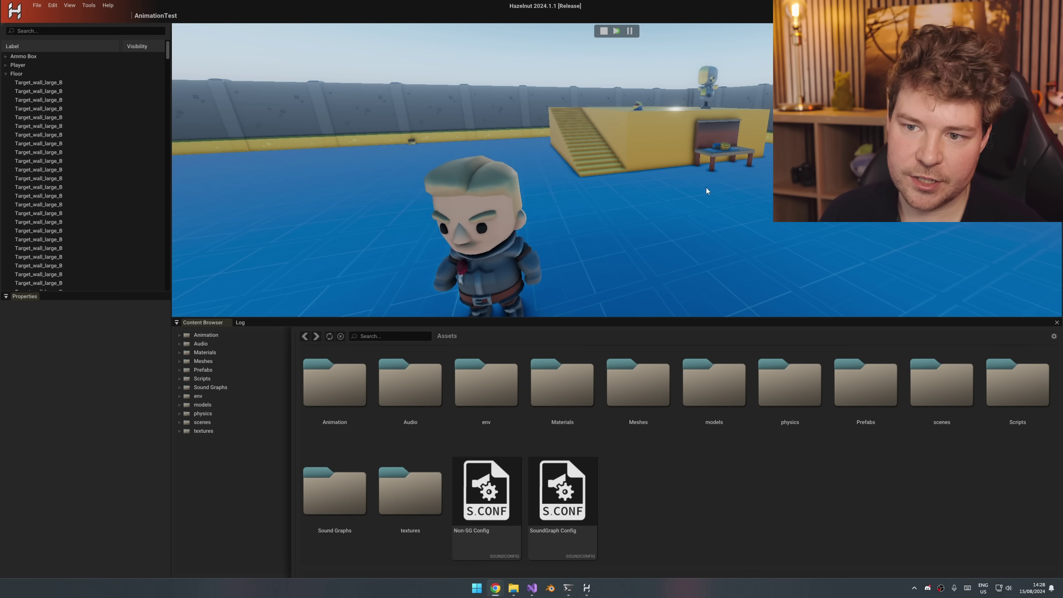
# - Stop the running game and select the Player entity in the hierarchy
pyautogui.moveTo(703, 187); pyautogui.dragTo(641, 219, button='right')
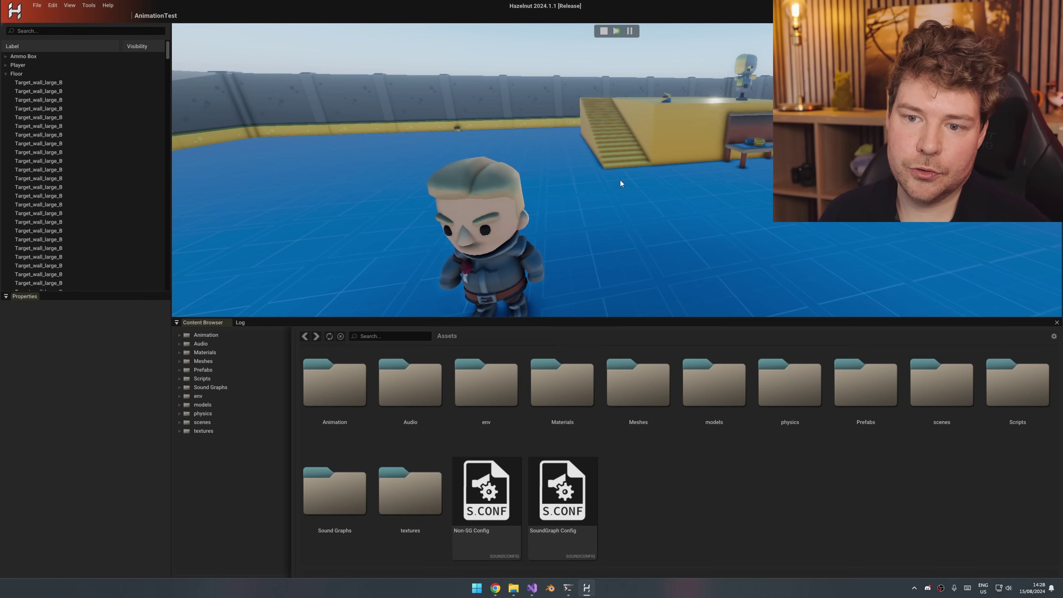
pyautogui.click(607, 33)
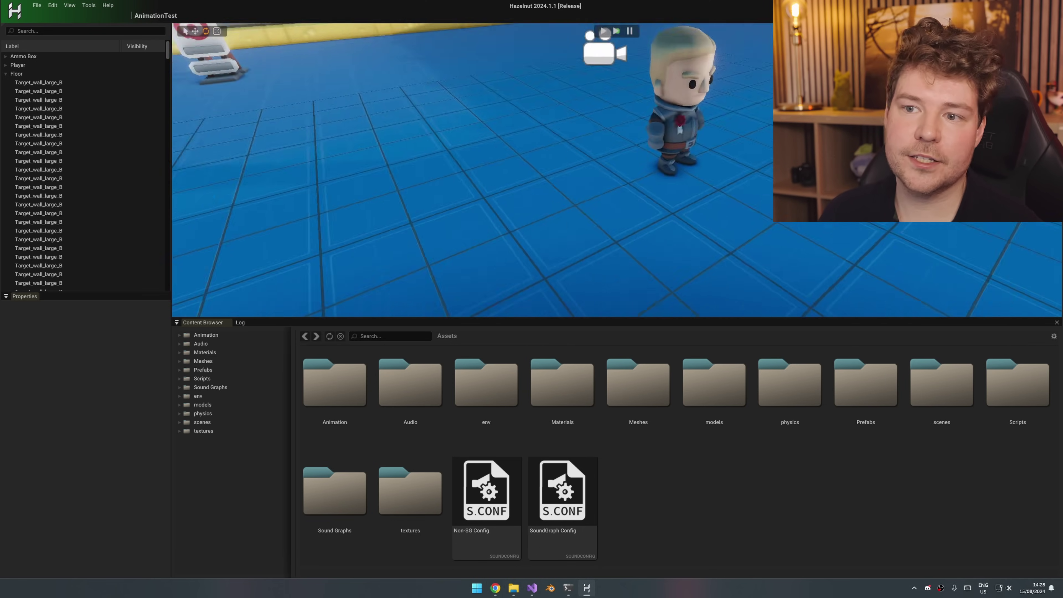
pyautogui.click(16, 65)
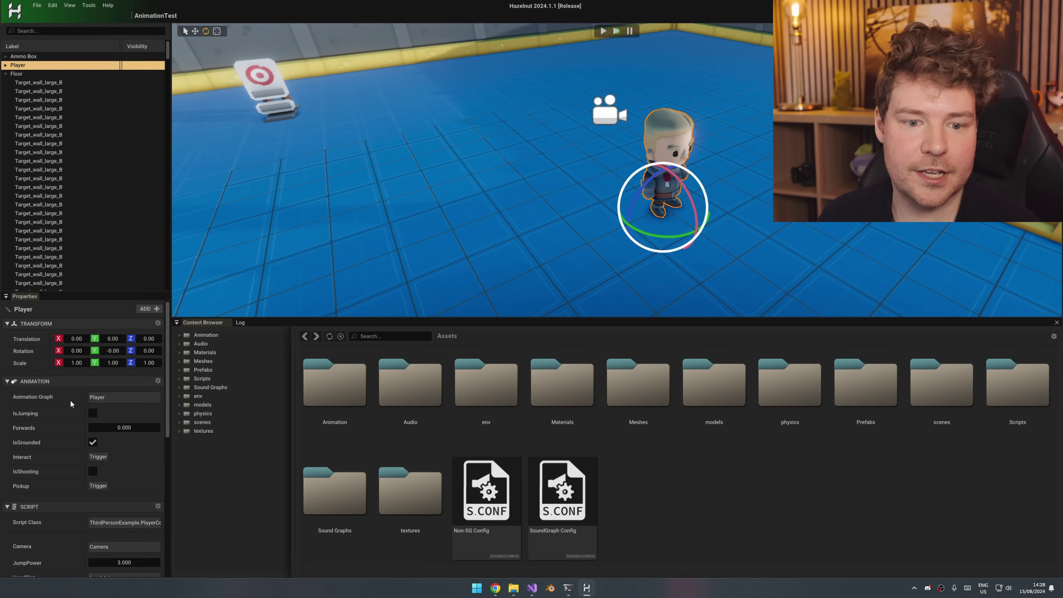
pyautogui.scroll(-3, 38, 461)
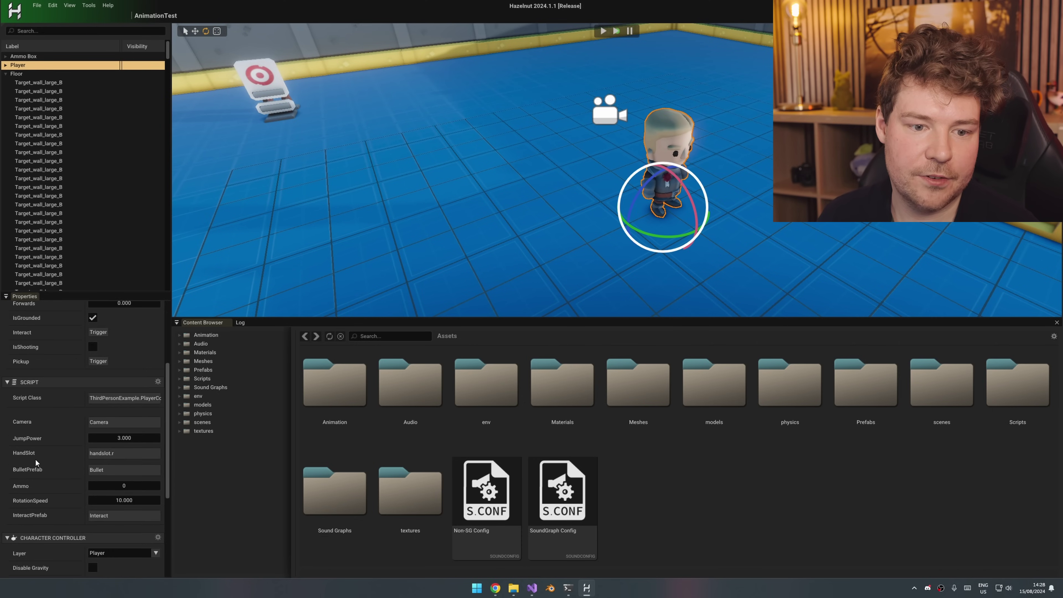
# - Open the Player animation graph enlarged, then enter the State Machine's Grounded state
pyautogui.doubleClick(111, 336)
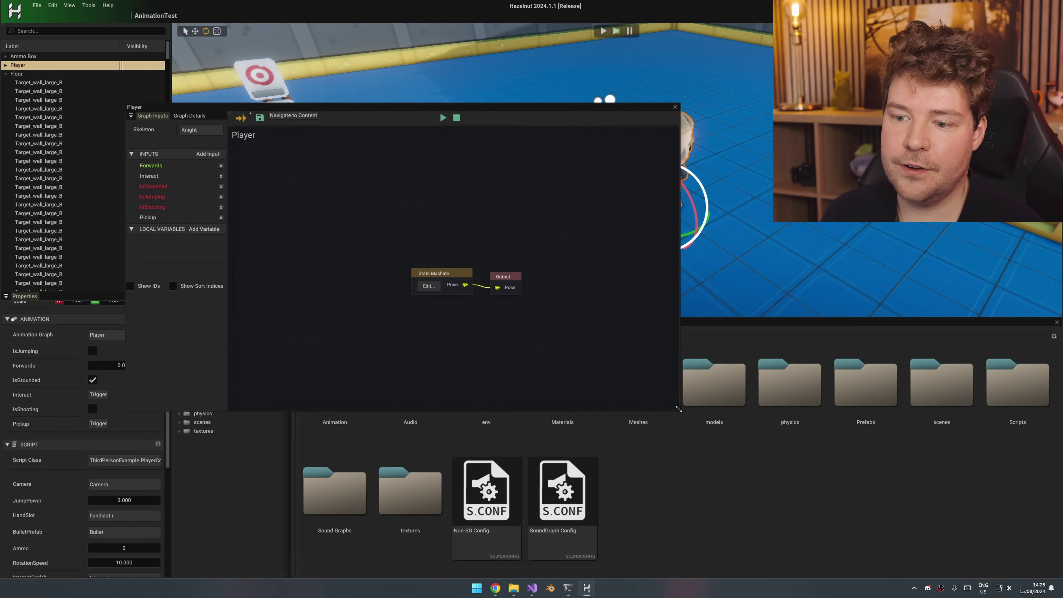
pyautogui.moveTo(678, 409); pyautogui.dragTo(873, 540)
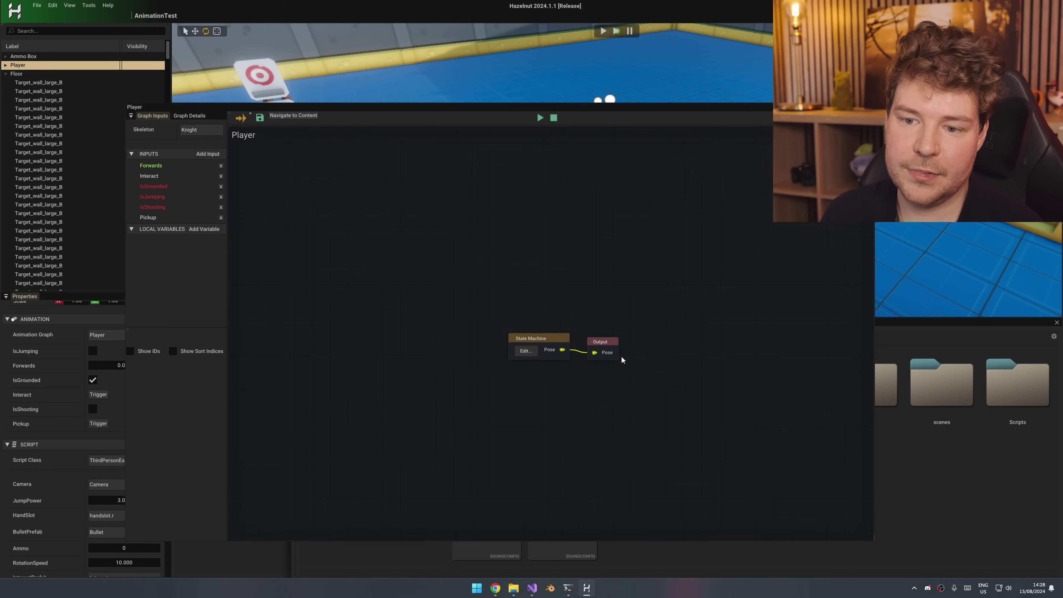
pyautogui.click(469, 355)
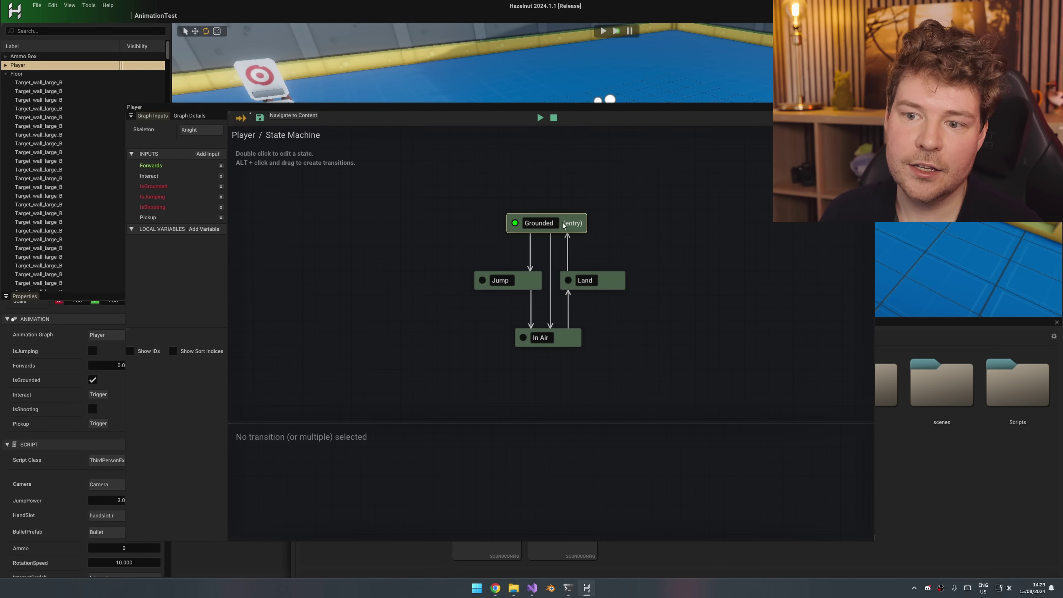
pyautogui.doubleClick(579, 228)
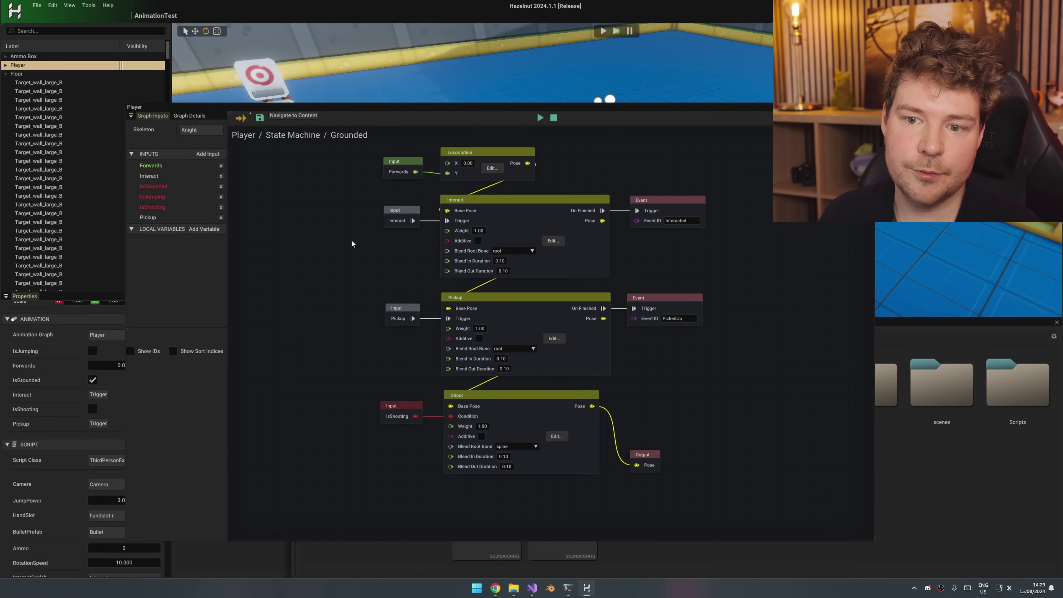
pyautogui.scroll(3, 331, 249)
pyautogui.moveTo(777, 473); pyautogui.dragTo(680, 351, button='right')
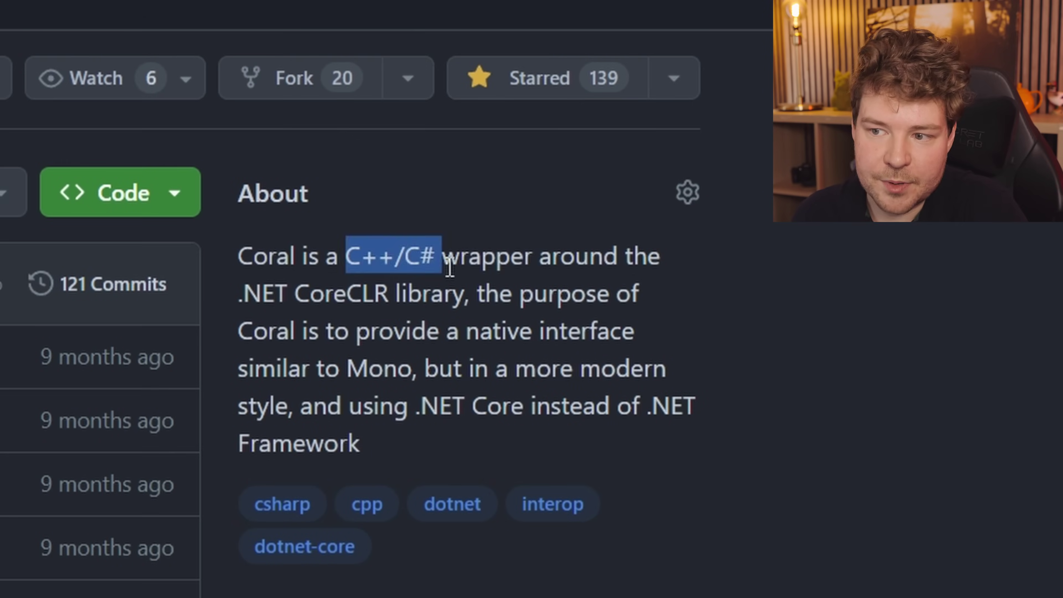
pyautogui.click(449, 267)
pyautogui.moveTo(239, 298); pyautogui.dragTo(400, 332)
pyautogui.click(459, 295)
pyautogui.click(331, 369)
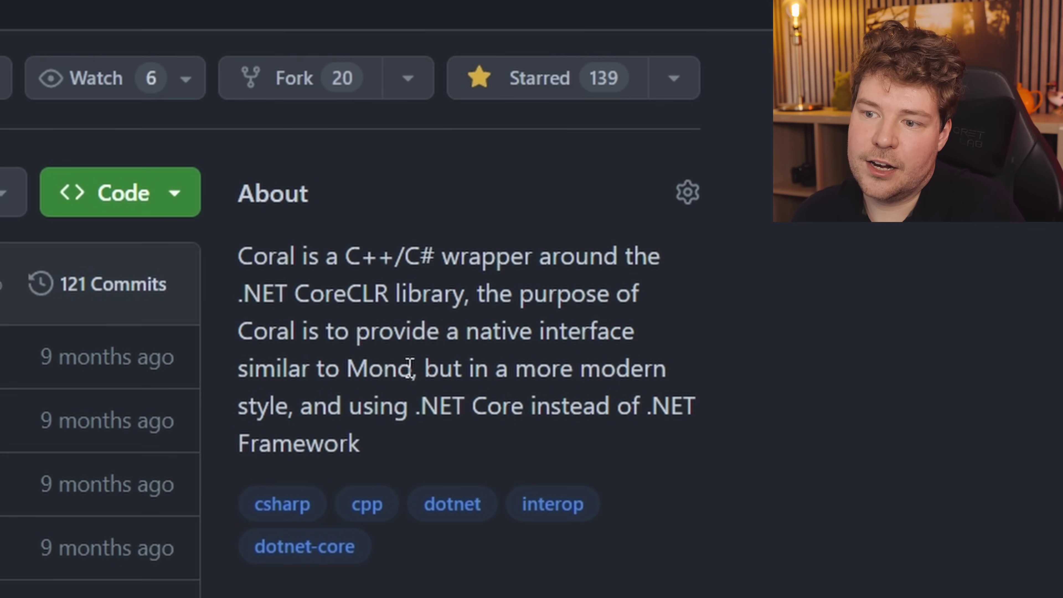